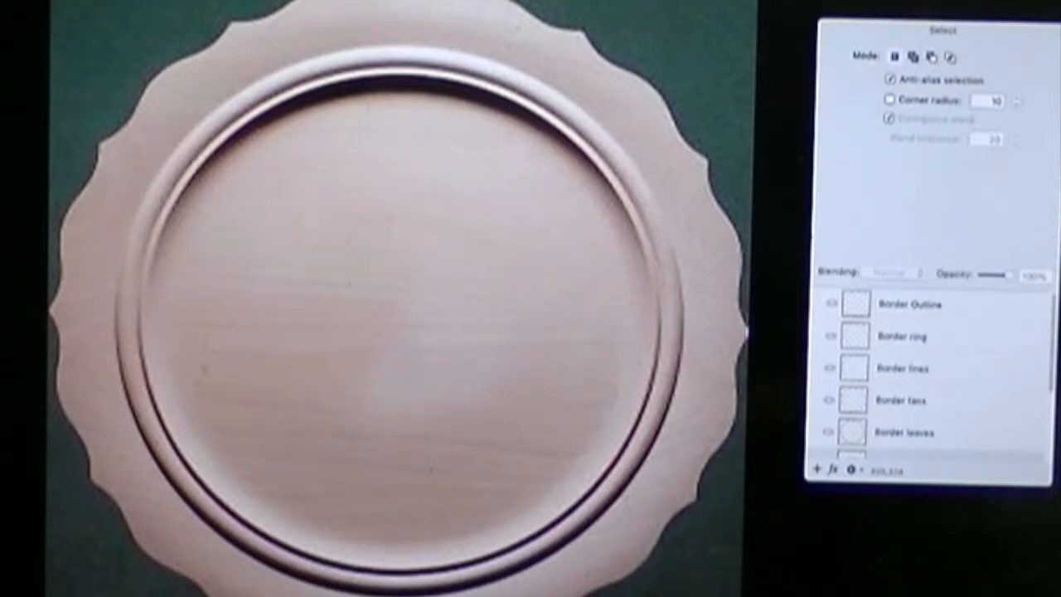
# Step: Draw an unfilled circle 1203 px wide with a 2.17 stroke around the plate's raised ring, positioned at X 118, Y 111
pyautogui.press('u')
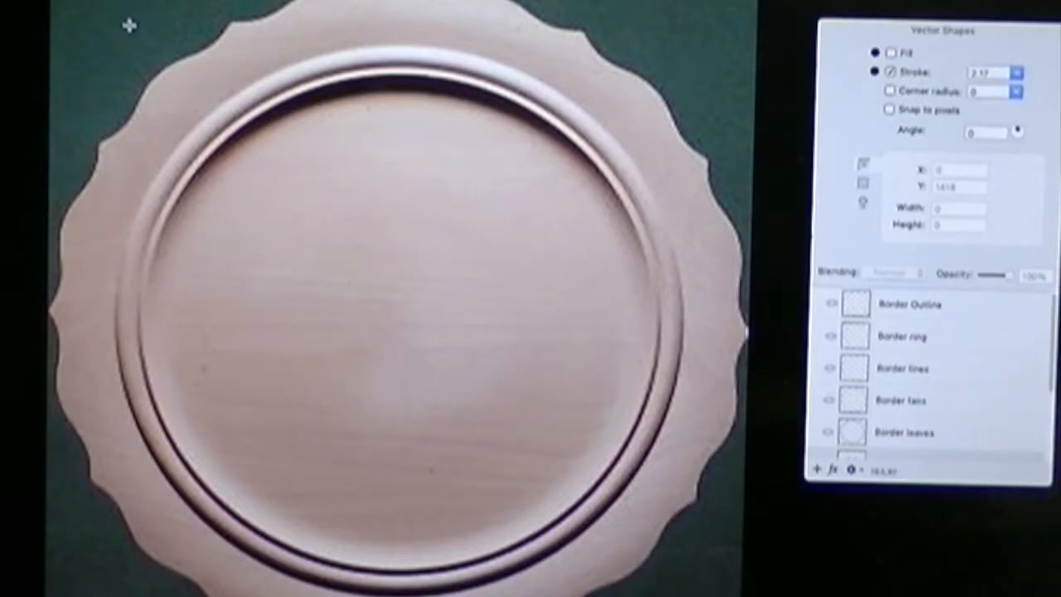
pyautogui.moveTo(119, 26); pyautogui.dragTo(695, 596)
pyautogui.press('Left')
pyautogui.press('Left')
pyautogui.press('Left')
pyautogui.press('Left')
pyautogui.press('Left')
pyautogui.press('Left')
pyautogui.press('Left')
pyautogui.press('Left')
pyautogui.press('Left')
pyautogui.press('Left')
pyautogui.press('Left')
pyautogui.press('Left')
pyautogui.press('Left')
pyautogui.press('Left')
pyautogui.press('Left')
pyautogui.press('Left')
pyautogui.press('Left')
pyautogui.press('Left')
pyautogui.press('Left')
pyautogui.press('Left')
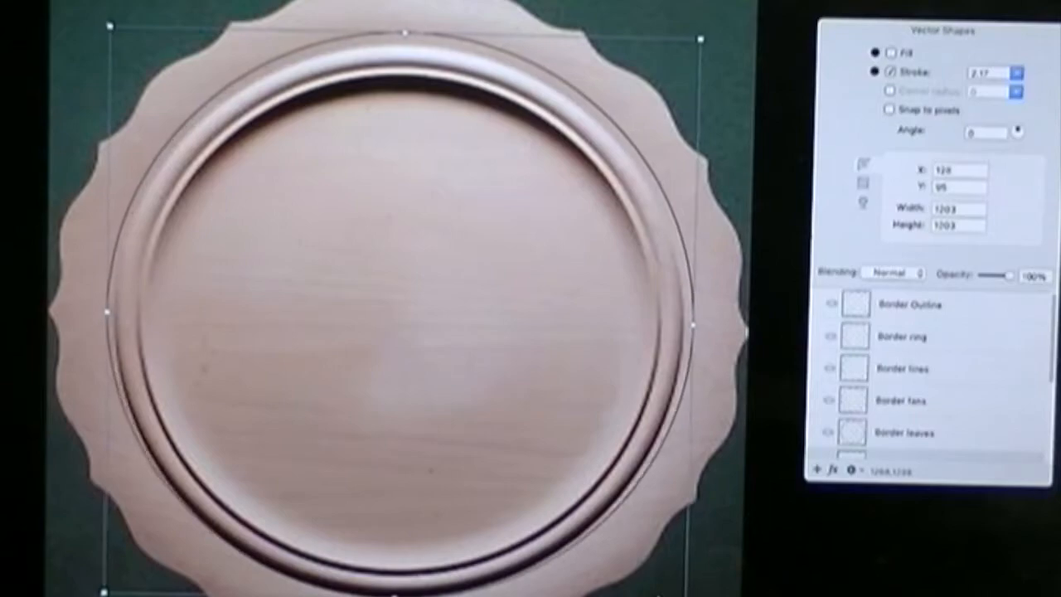
pyautogui.press('Down')
pyautogui.press('Down')
pyautogui.press('Down')
pyautogui.press('Down')
pyautogui.press('Down')
pyautogui.press('Down')
pyautogui.press('Down')
pyautogui.press('Down')
pyautogui.press('Right')
pyautogui.press('Down')
pyautogui.press('Down')
pyautogui.press('Down')
pyautogui.press('Down')
pyautogui.press('Down')
pyautogui.press('Right')
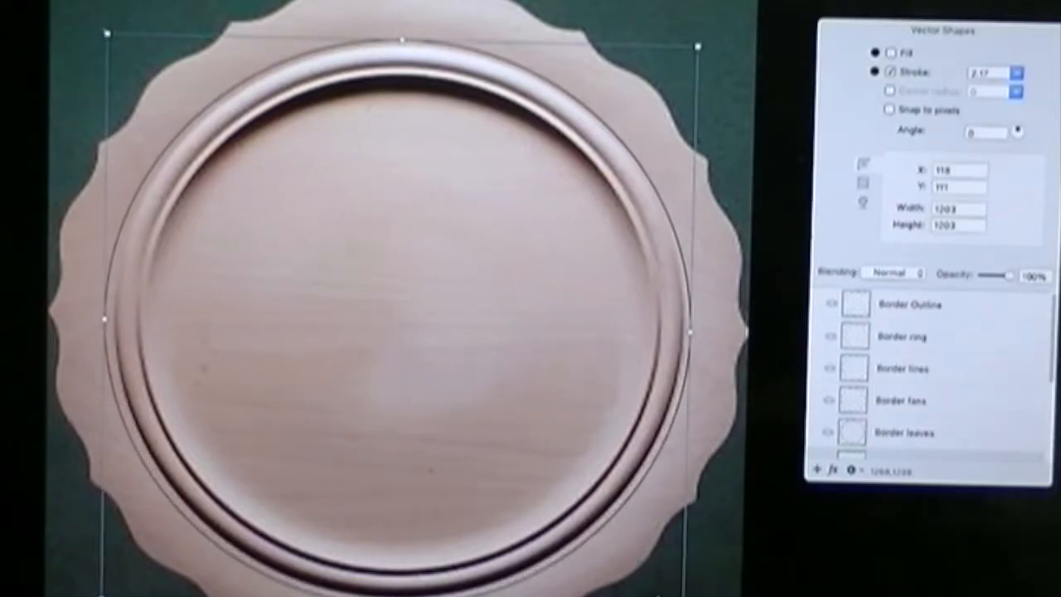
pyautogui.press('Escape')
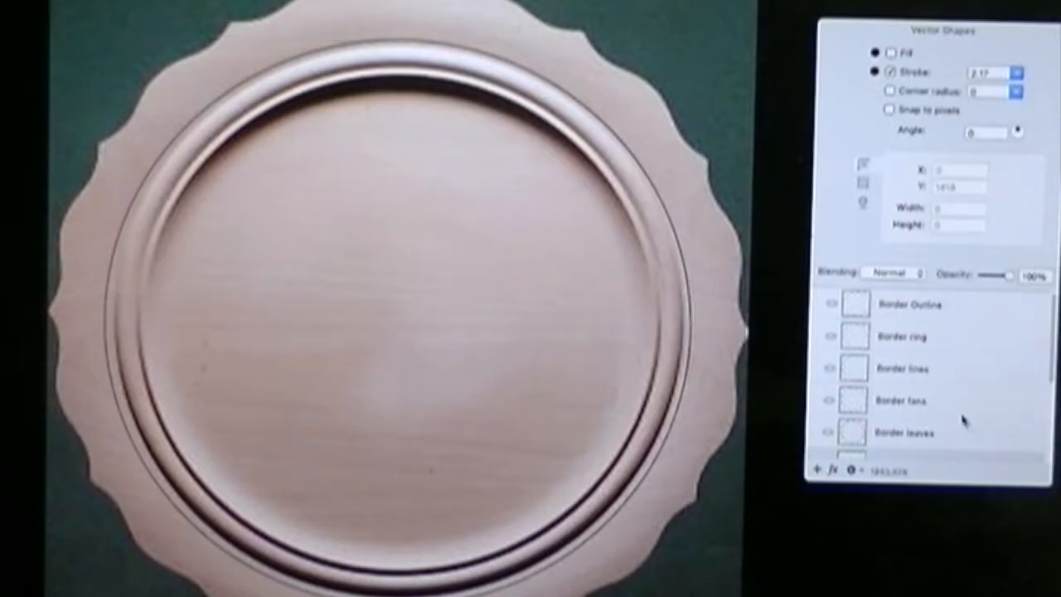
# Step: Paint a freehand line with a size 1 brush just inside the plate's scalloped edge, from the top centre point around the upper left
pyautogui.scroll(-2, 961, 417)
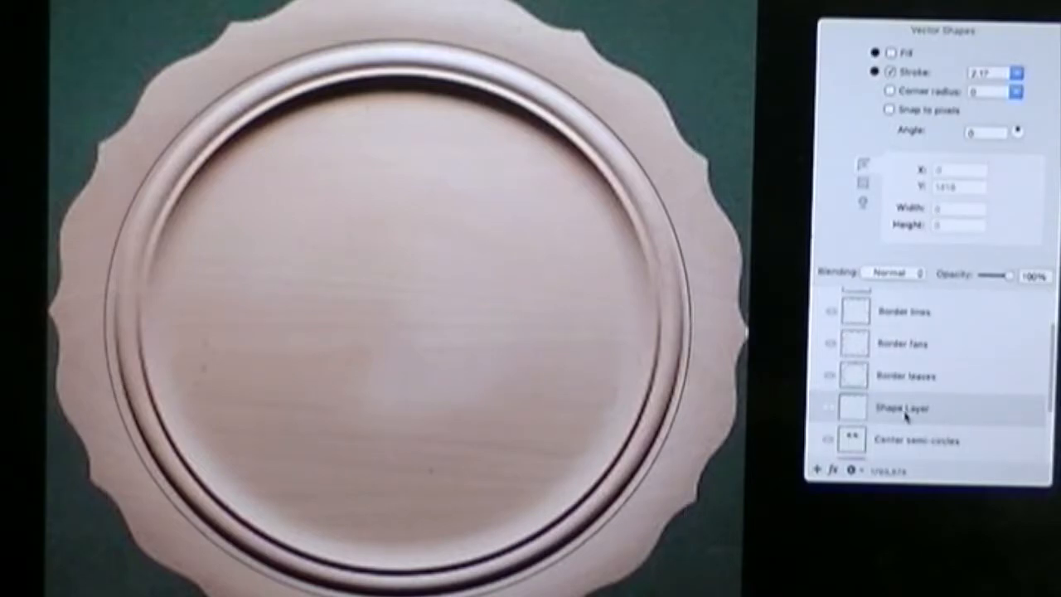
pyautogui.scroll(1, 391, 6)
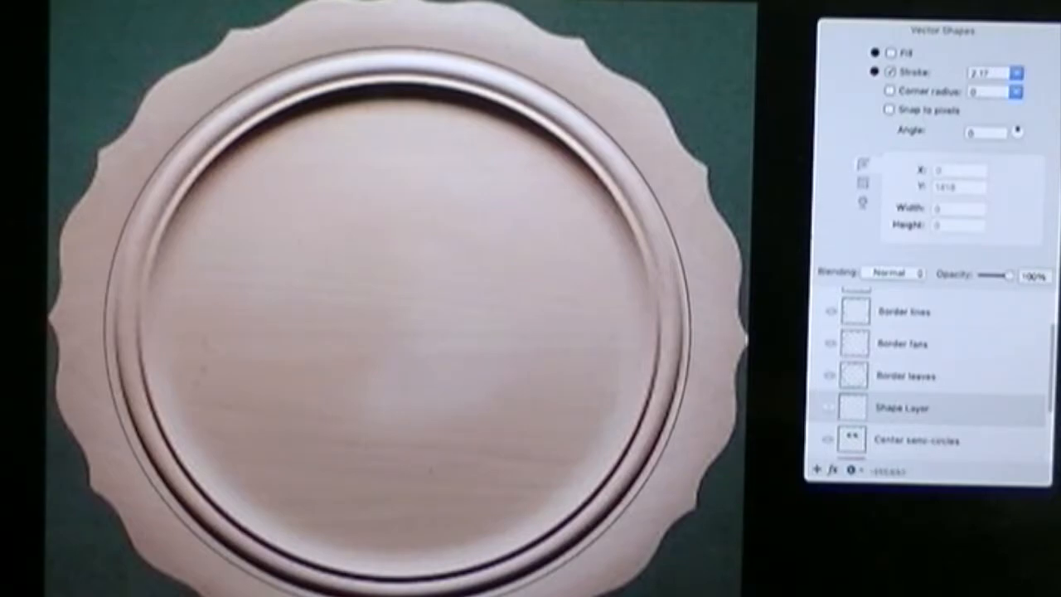
pyautogui.press('b')
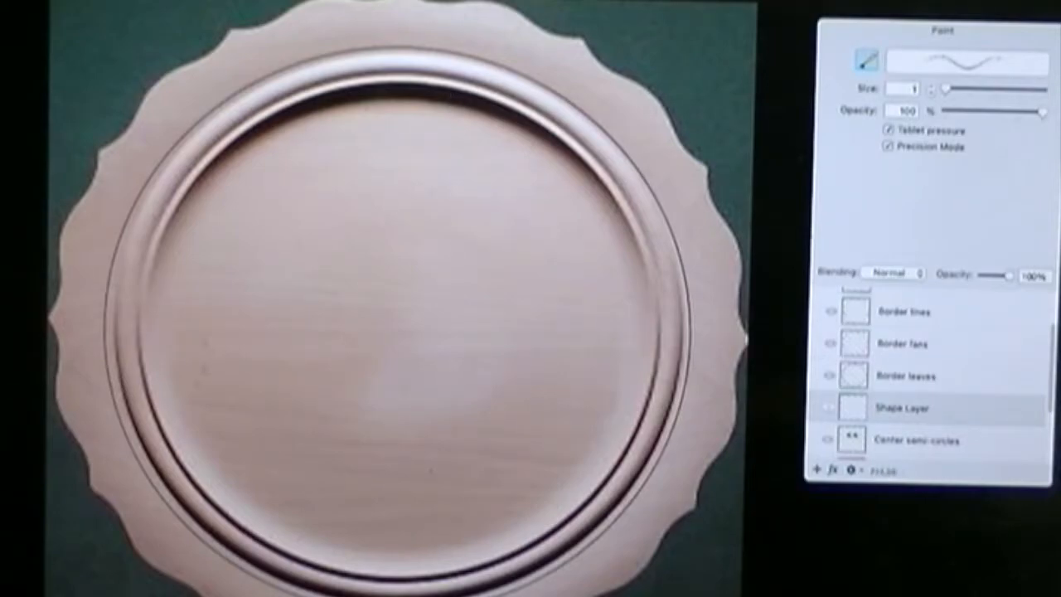
pyautogui.scroll(5, 373, 298)
pyautogui.scroll(-3, 373, 298)
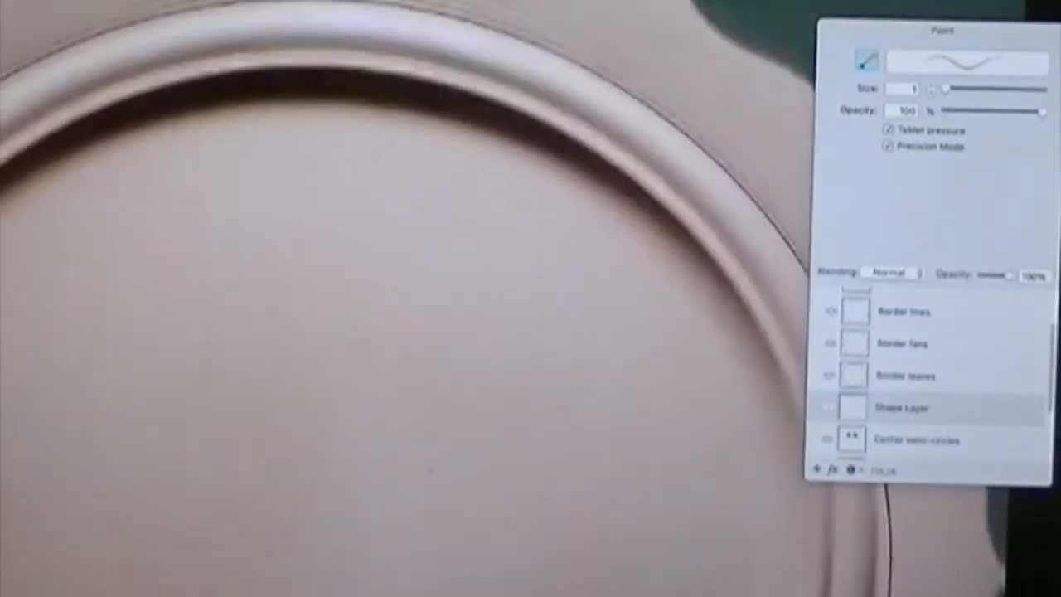
pyautogui.scroll(1, 431, 470)
pyautogui.hscroll(-2, 431, 470)
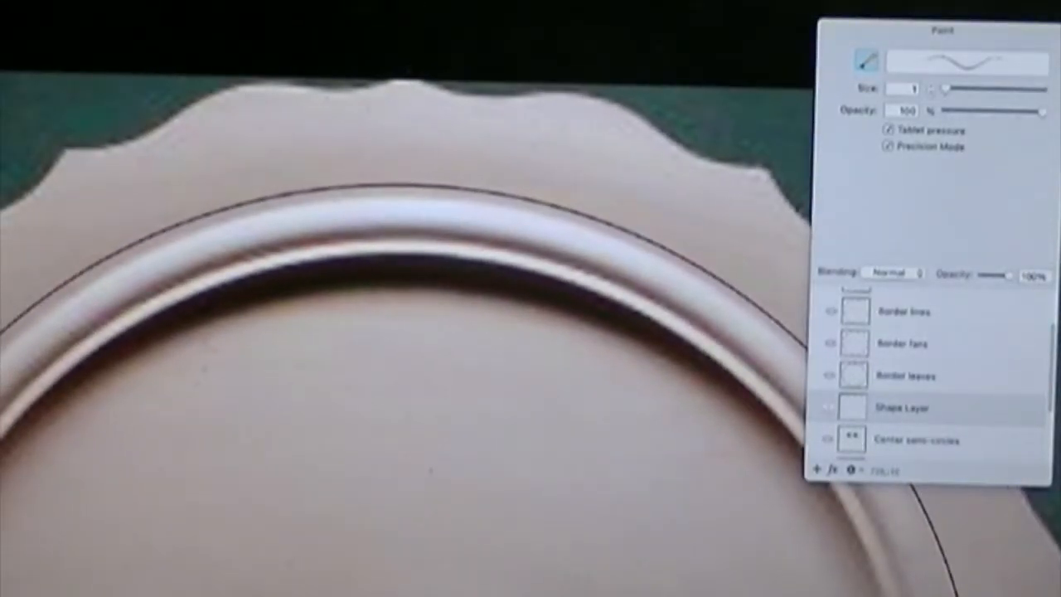
pyautogui.moveTo(406, 89)
pyautogui.mouseDown()
pyautogui.moveTo(382, 106)
pyautogui.moveTo(243, 99)
pyautogui.moveTo(133, 160)
pyautogui.moveTo(83, 163)
pyautogui.moveTo(252, 101)
pyautogui.mouseUp()
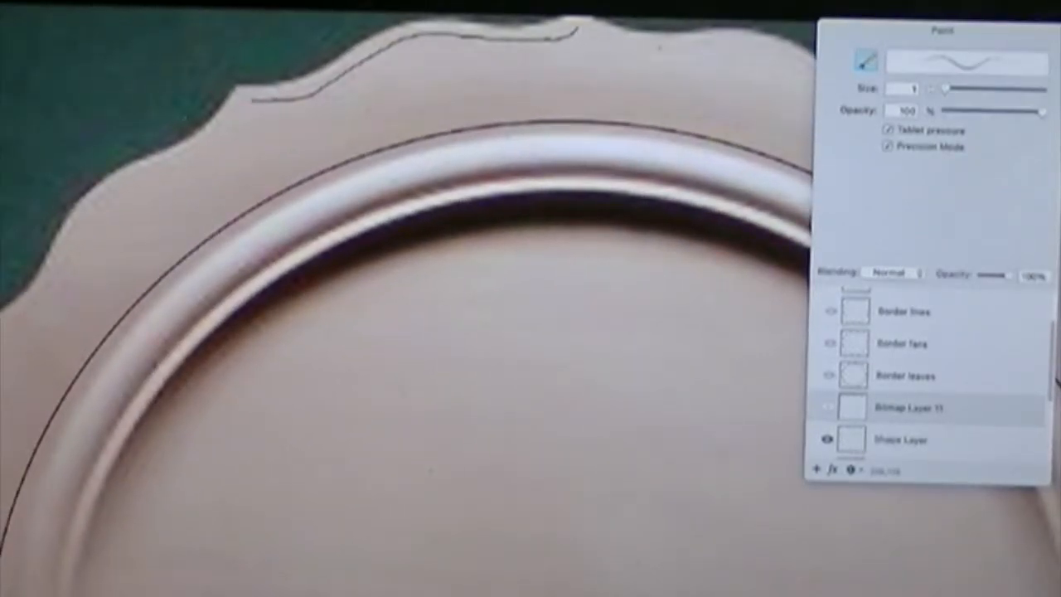
pyautogui.moveTo(250, 100)
pyautogui.mouseDown()
pyautogui.moveTo(210, 149)
pyautogui.moveTo(118, 186)
pyautogui.moveTo(55, 286)
pyautogui.moveTo(2, 333)
pyautogui.mouseUp()
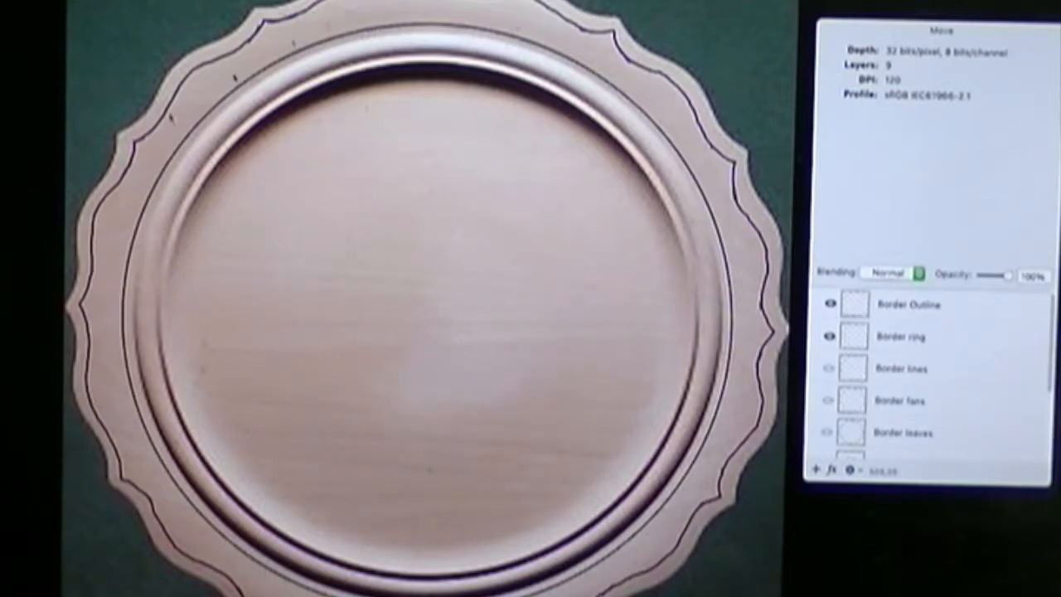
# Step: Paint curved lines with a size 4 brush from the upper-left scallop points down to the ring line, meeting in pairs
pyautogui.press('b')
pyautogui.press('super+equal')
pyautogui.press('super+equal')
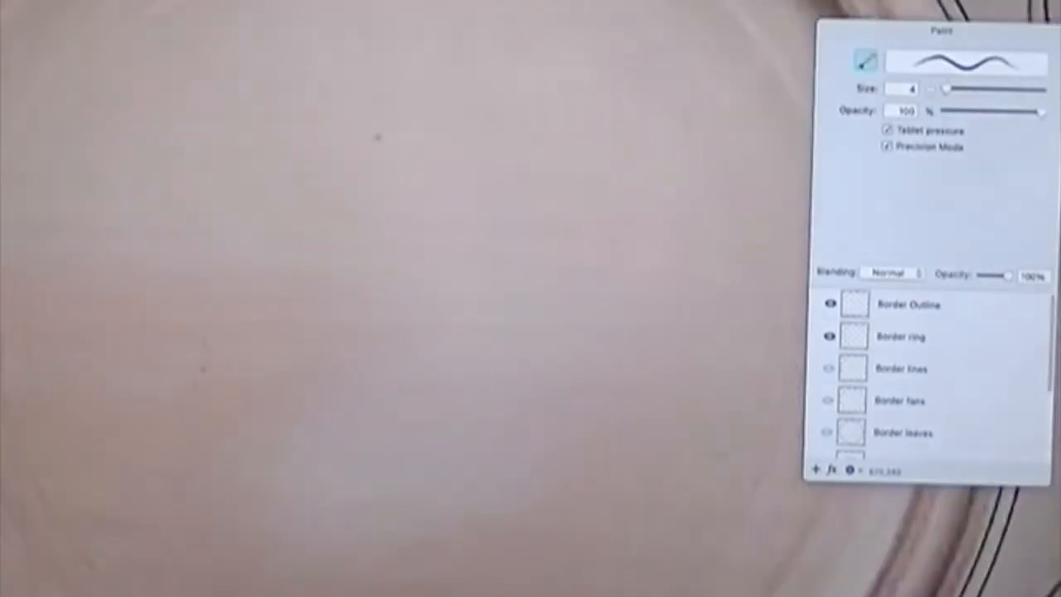
pyautogui.scroll(10, 415, 307)
pyautogui.hscroll(-5, 415, 307)
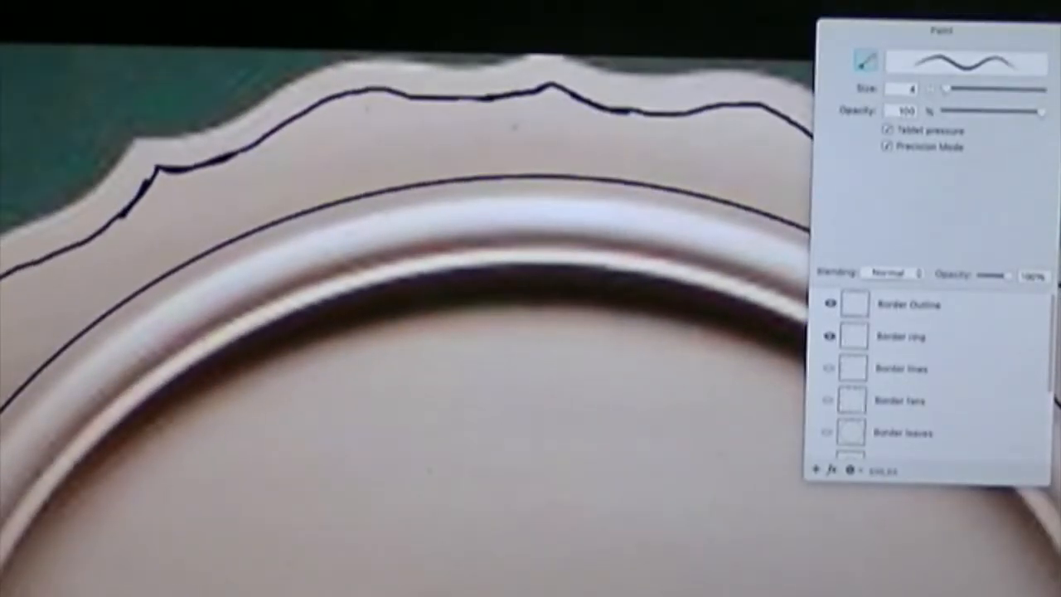
pyautogui.moveTo(534, 90)
pyautogui.mouseDown()
pyautogui.moveTo(416, 128)
pyautogui.moveTo(393, 146)
pyautogui.moveTo(373, 191)
pyautogui.mouseUp()
pyautogui.moveTo(186, 168)
pyautogui.mouseDown()
pyautogui.moveTo(295, 172)
pyautogui.moveTo(375, 194)
pyautogui.moveTo(418, 187)
pyautogui.moveTo(549, 99)
pyautogui.mouseUp()
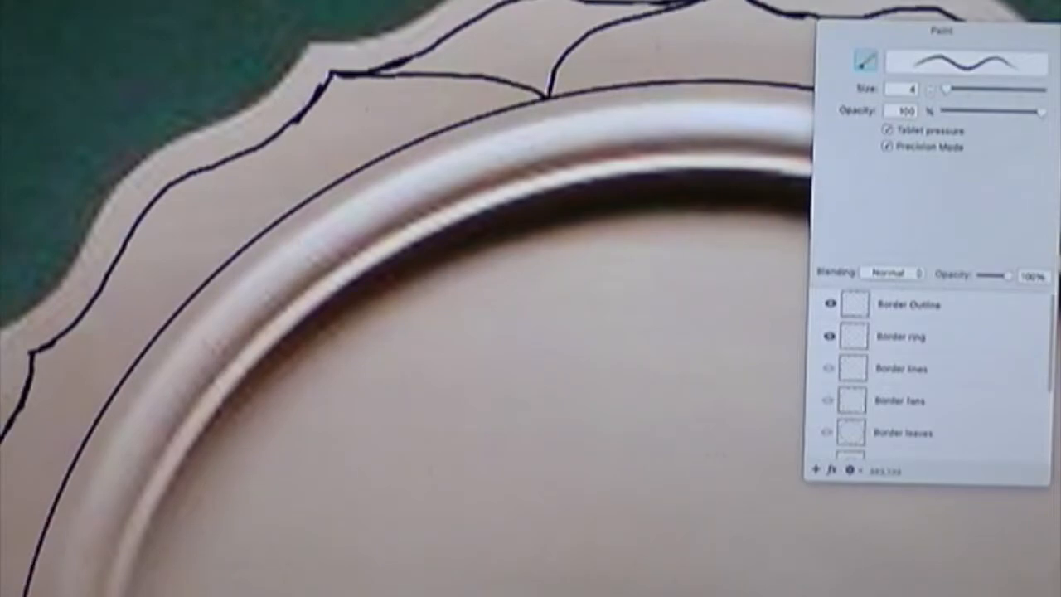
pyautogui.moveTo(292, 126)
pyautogui.mouseDown()
pyautogui.moveTo(236, 194)
pyautogui.moveTo(224, 236)
pyautogui.moveTo(232, 255)
pyautogui.mouseUp()
pyautogui.moveTo(45, 346)
pyautogui.mouseDown()
pyautogui.moveTo(183, 268)
pyautogui.moveTo(228, 260)
pyautogui.mouseUp()
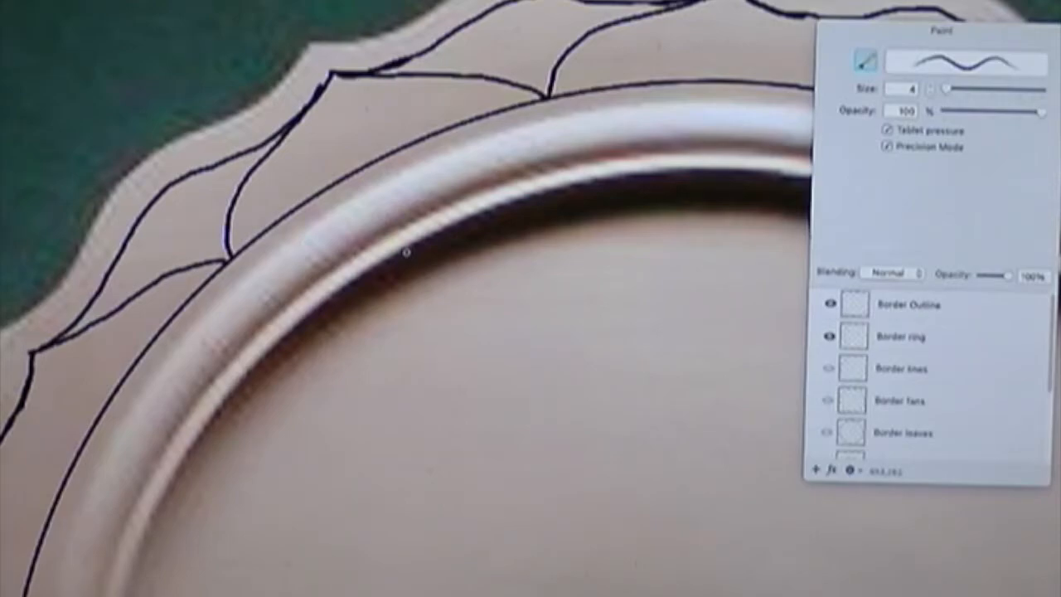
pyautogui.press('super+minus')
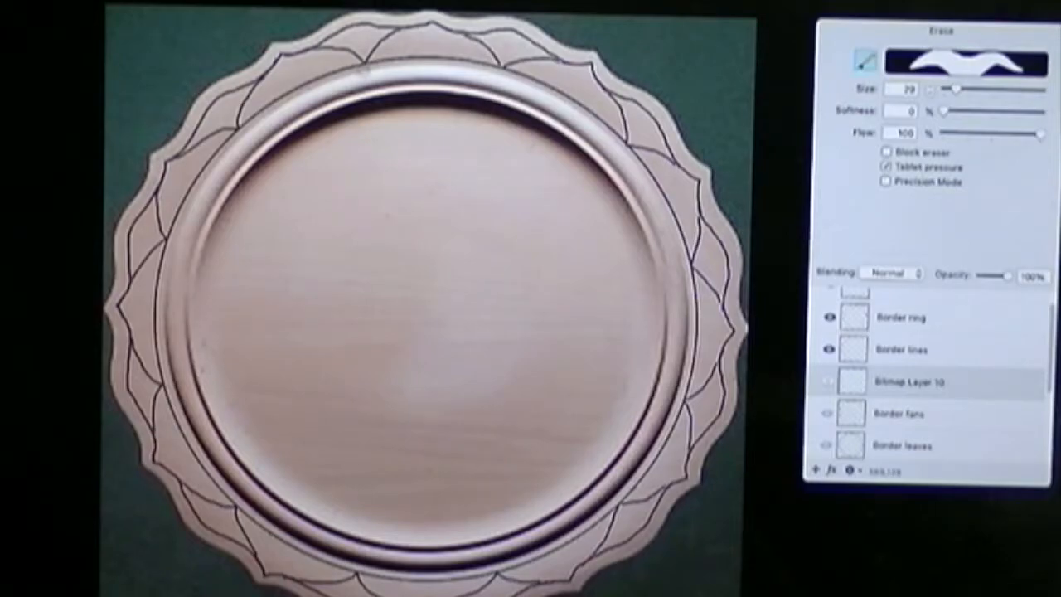
# Step: Paint lines radiating from the point on the ring line to form a fan in the border section left of top centre
pyautogui.scroll(5, 362, 68)
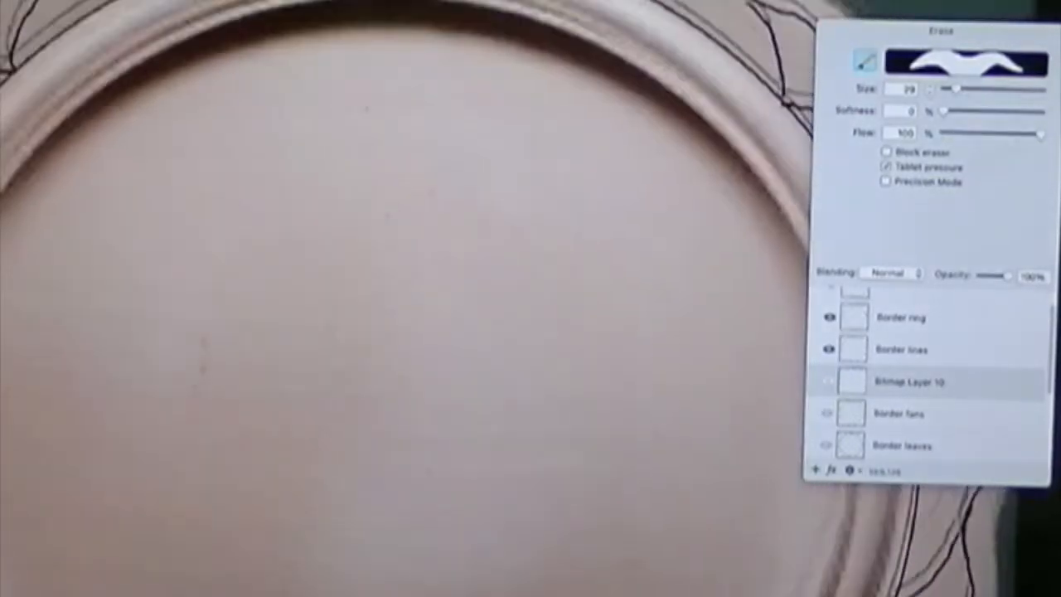
pyautogui.scroll(-2, 332, 154)
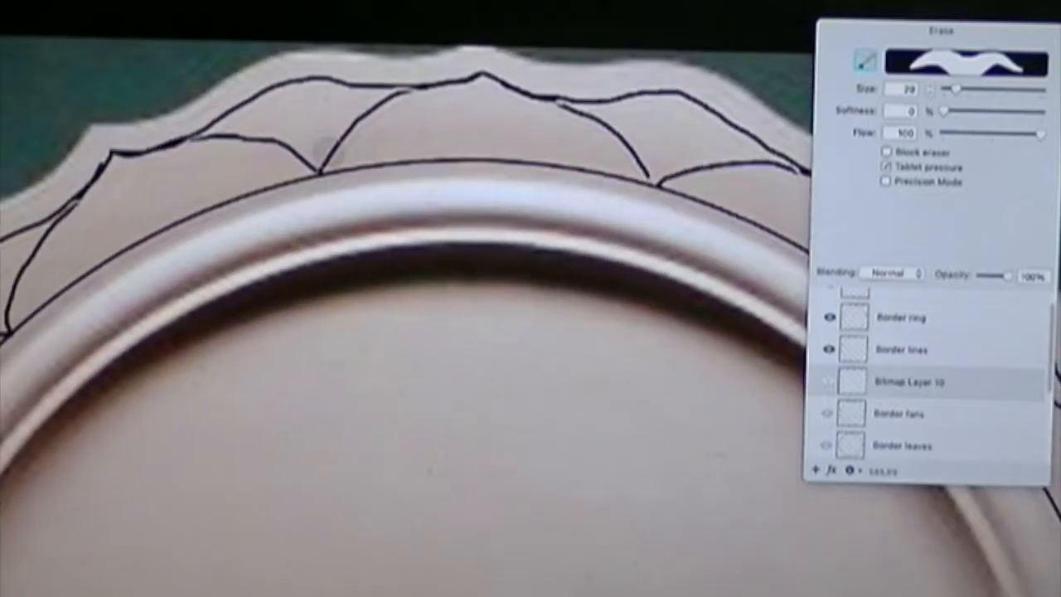
pyautogui.press('b')
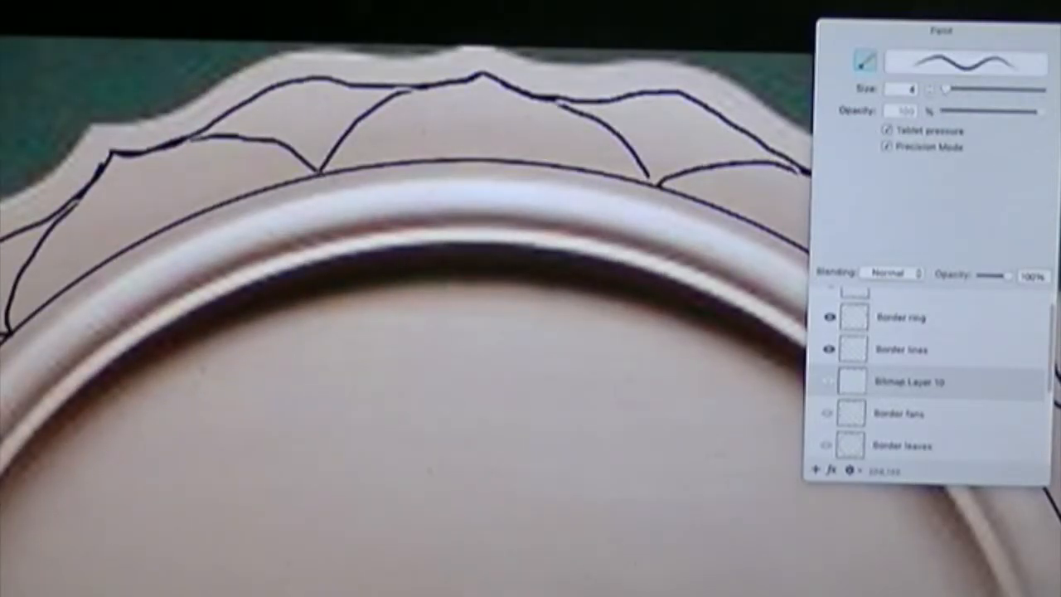
pyautogui.moveTo(319, 170); pyautogui.dragTo(301, 80)
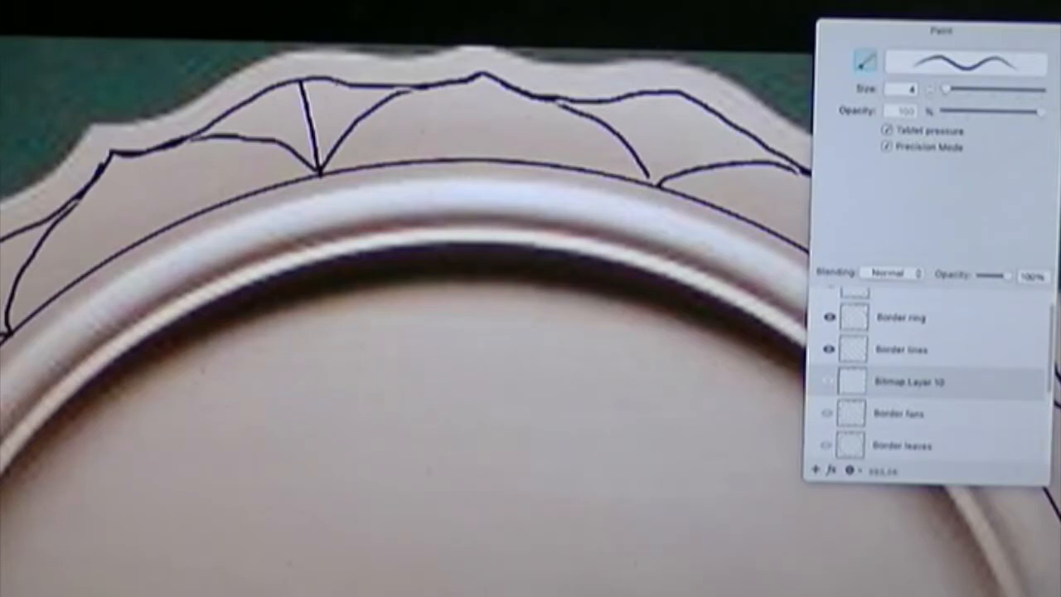
pyautogui.moveTo(379, 84)
pyautogui.mouseDown()
pyautogui.moveTo(337, 124)
pyautogui.moveTo(320, 165)
pyautogui.mouseUp()
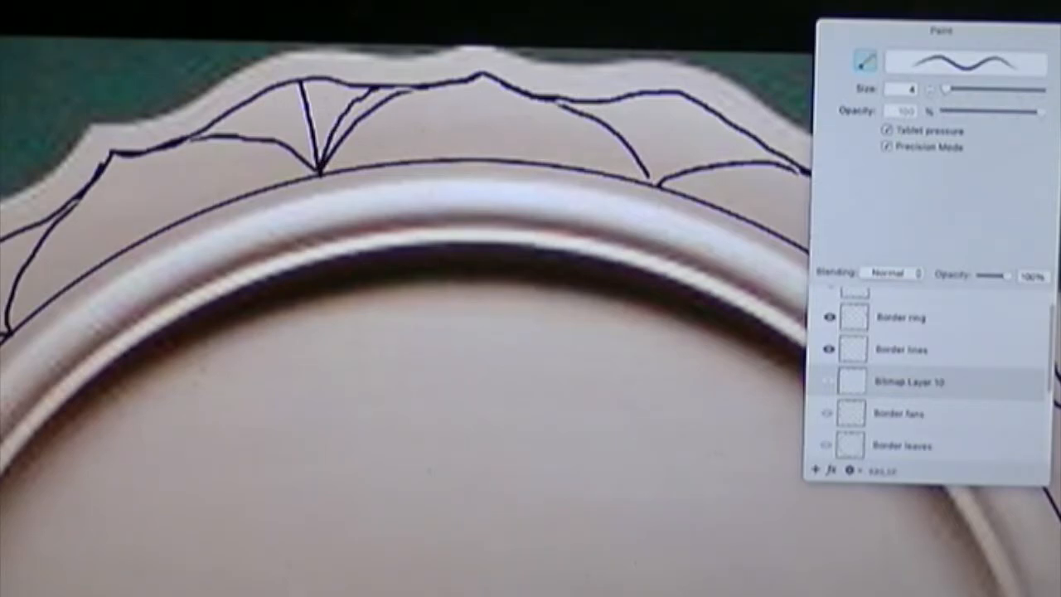
pyautogui.moveTo(345, 83); pyautogui.dragTo(319, 150)
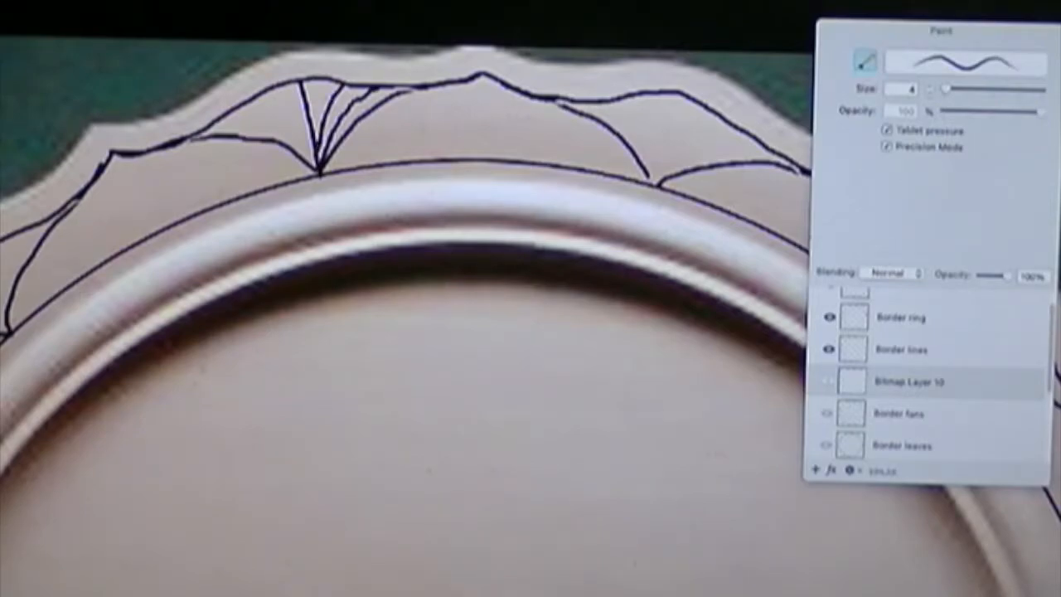
pyautogui.moveTo(323, 78)
pyautogui.mouseDown()
pyautogui.moveTo(316, 165)
pyautogui.moveTo(317, 140)
pyautogui.mouseUp()
pyautogui.moveTo(214, 123)
pyautogui.mouseDown()
pyautogui.moveTo(289, 137)
pyautogui.moveTo(318, 168)
pyautogui.mouseUp()
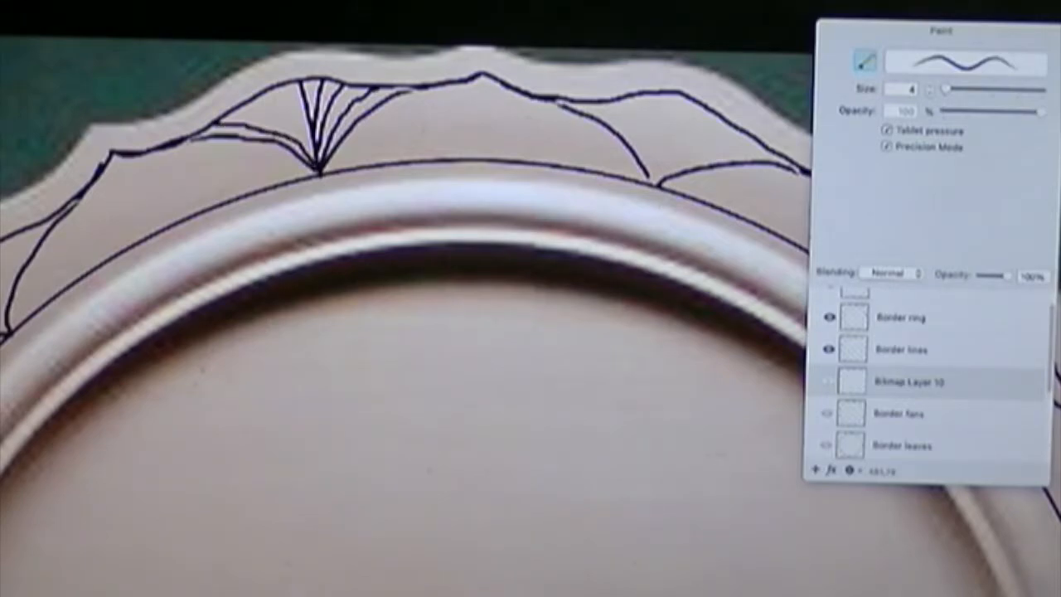
pyautogui.moveTo(241, 105); pyautogui.dragTo(317, 151)
pyautogui.moveTo(267, 88); pyautogui.dragTo(311, 146)
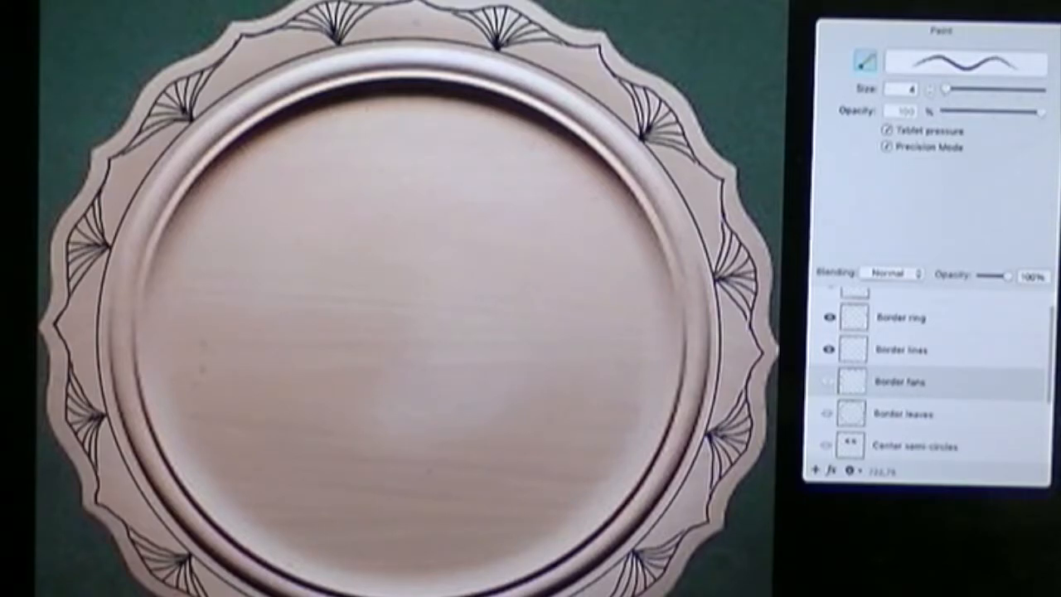
# Step: Add a new layer above the Border fans layer for painting in the top border section
pyautogui.press('super+equal')
pyautogui.press('super+equal')
pyautogui.press('super+equal')
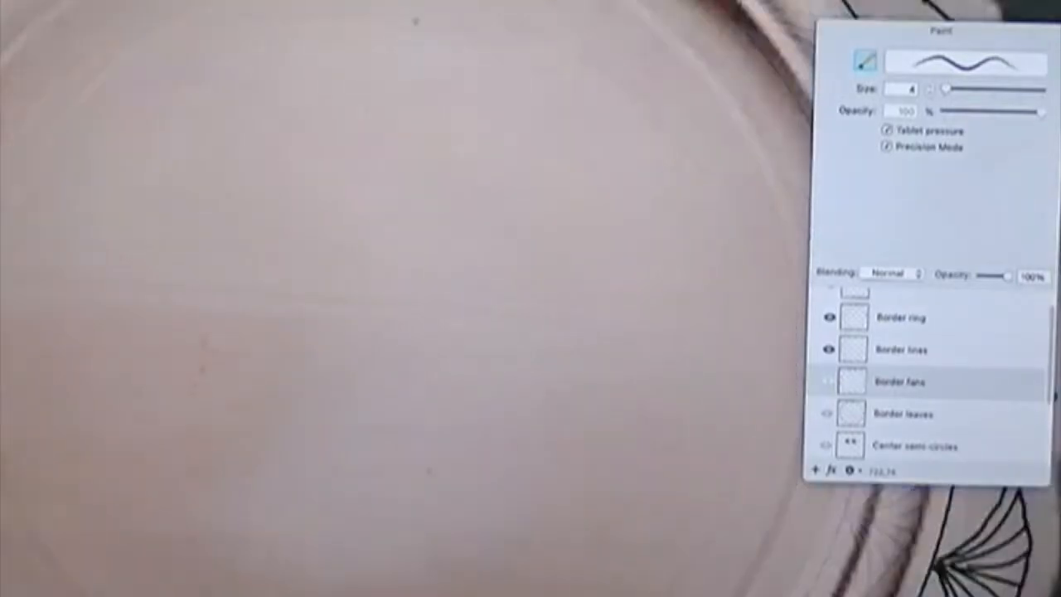
pyautogui.scroll(10, 407, 298)
pyautogui.scroll(3, 407, 299)
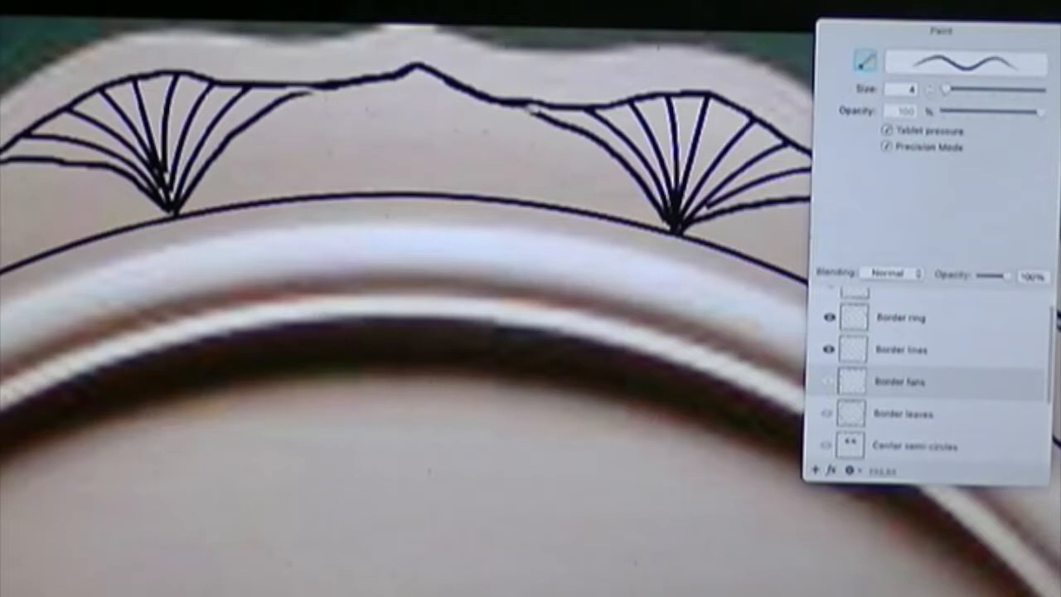
pyautogui.hotkey('ctrl', 'shift', 'n')
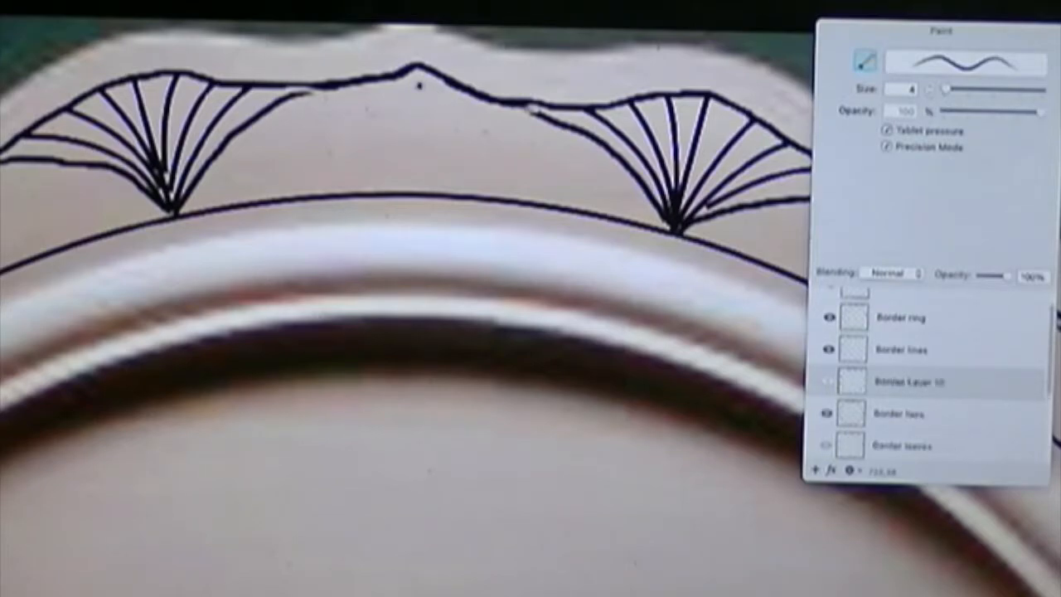
# Step: Paint two mirrored leaf outlines between the two top fans, redoing the left leaf's lower edge with a fuller curve
pyautogui.moveTo(419, 84)
pyautogui.mouseDown()
pyautogui.moveTo(294, 113)
pyautogui.moveTo(200, 202)
pyautogui.mouseUp()
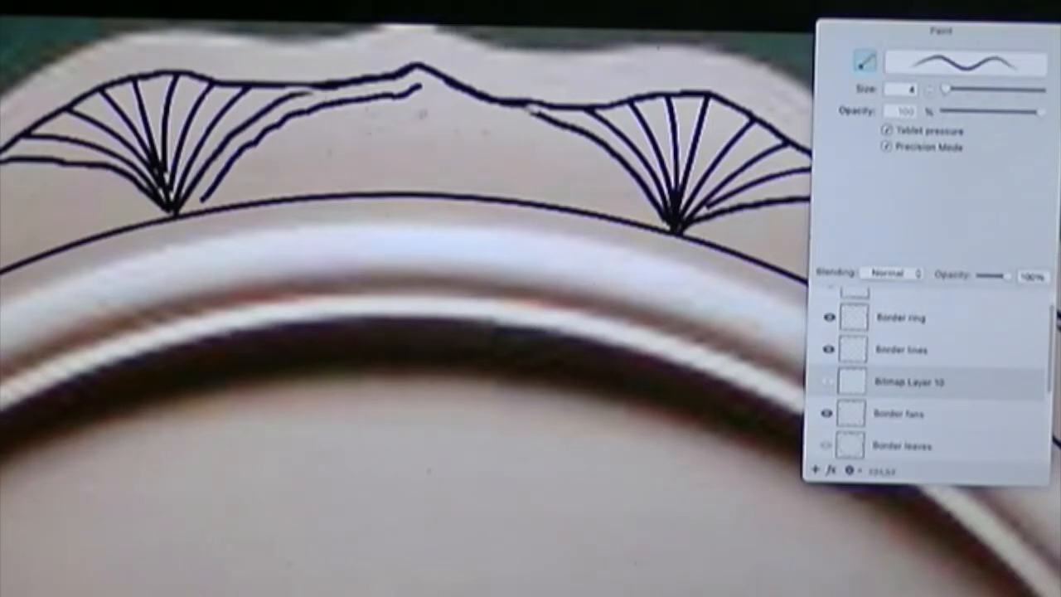
pyautogui.moveTo(417, 85)
pyautogui.mouseDown()
pyautogui.moveTo(414, 111)
pyautogui.moveTo(358, 151)
pyautogui.moveTo(252, 196)
pyautogui.moveTo(205, 197)
pyautogui.mouseUp()
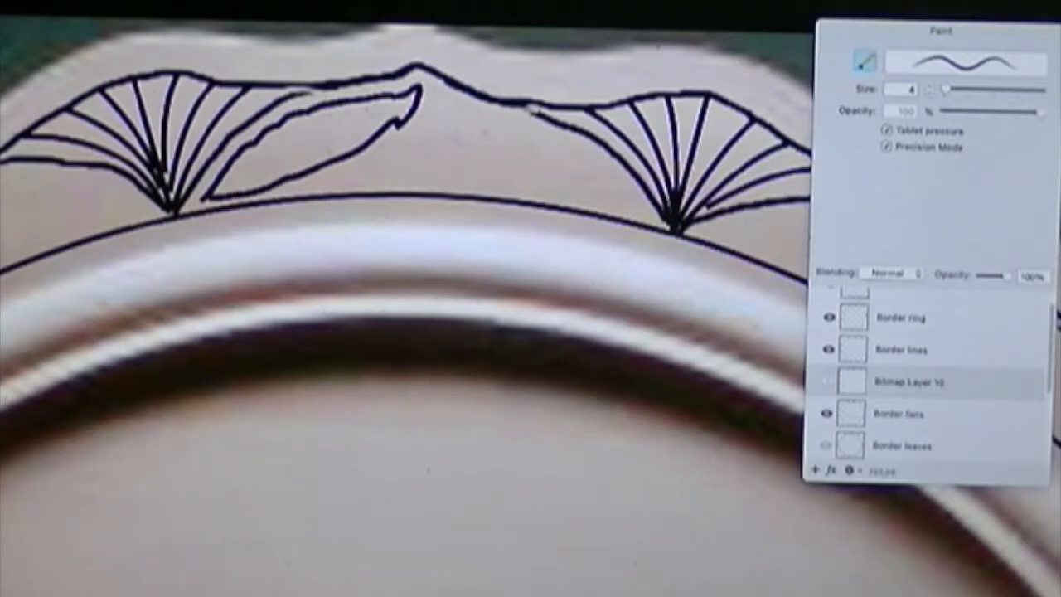
pyautogui.press('super+z')
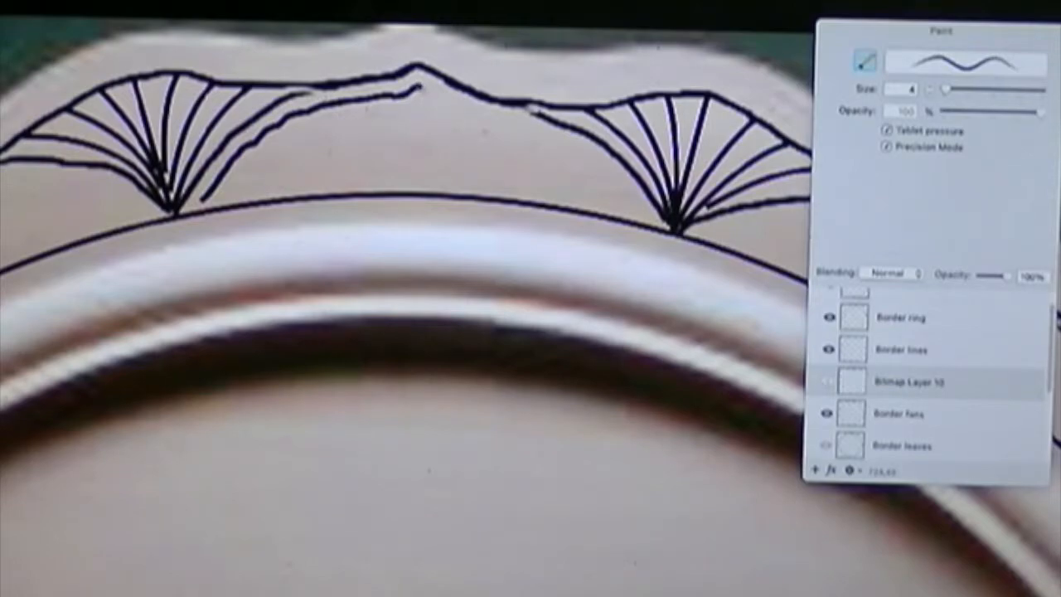
pyautogui.moveTo(417, 87)
pyautogui.mouseDown()
pyautogui.moveTo(401, 159)
pyautogui.moveTo(373, 179)
pyautogui.moveTo(246, 180)
pyautogui.moveTo(203, 202)
pyautogui.mouseUp()
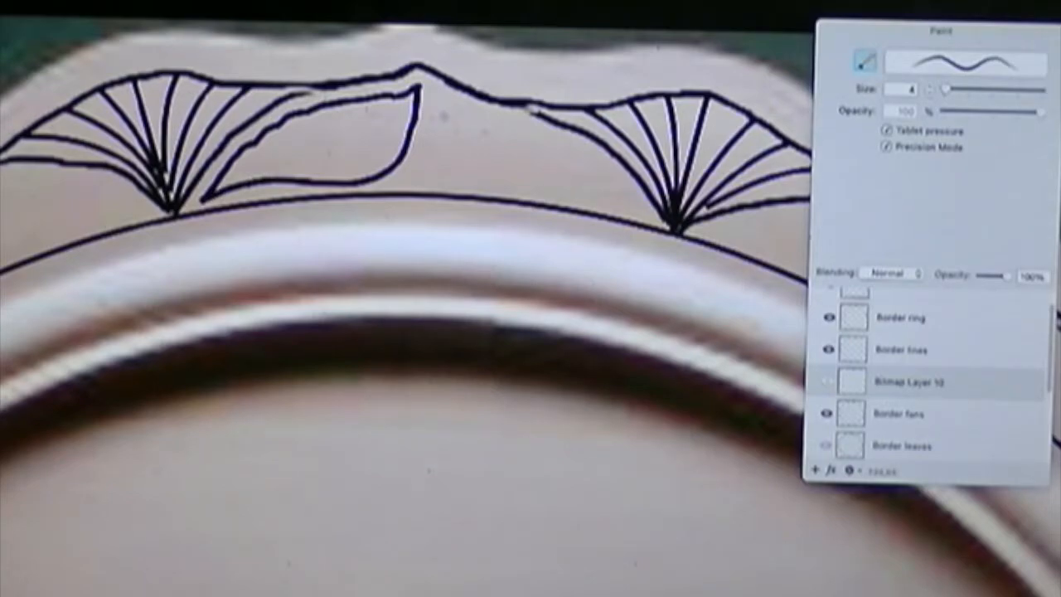
pyautogui.moveTo(425, 86)
pyautogui.mouseDown()
pyautogui.moveTo(463, 111)
pyautogui.moveTo(564, 144)
pyautogui.moveTo(631, 208)
pyautogui.mouseUp()
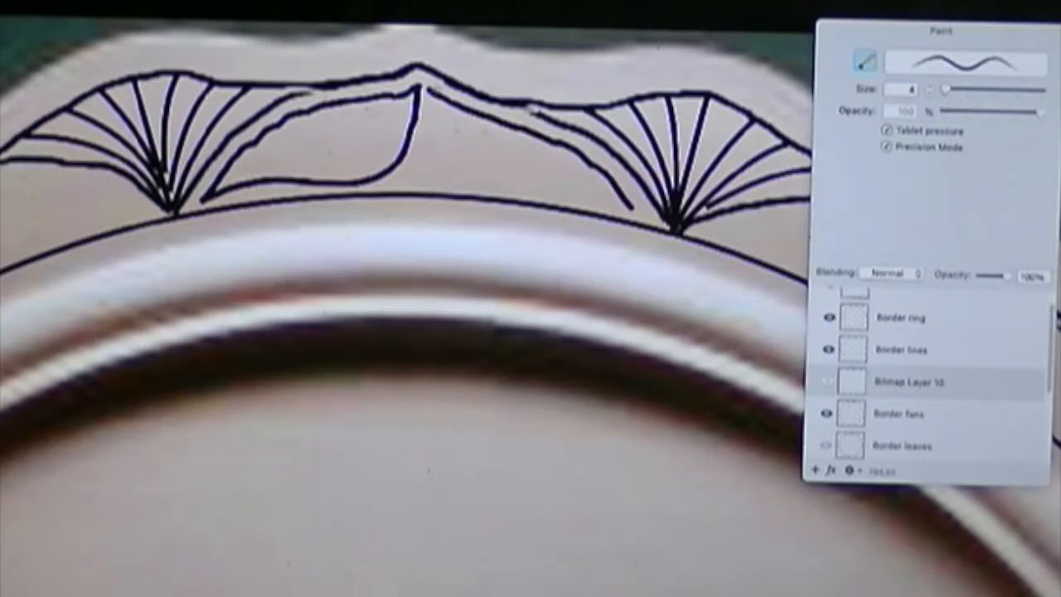
pyautogui.moveTo(429, 88)
pyautogui.mouseDown()
pyautogui.moveTo(430, 148)
pyautogui.moveTo(456, 175)
pyautogui.moveTo(637, 209)
pyautogui.mouseUp()
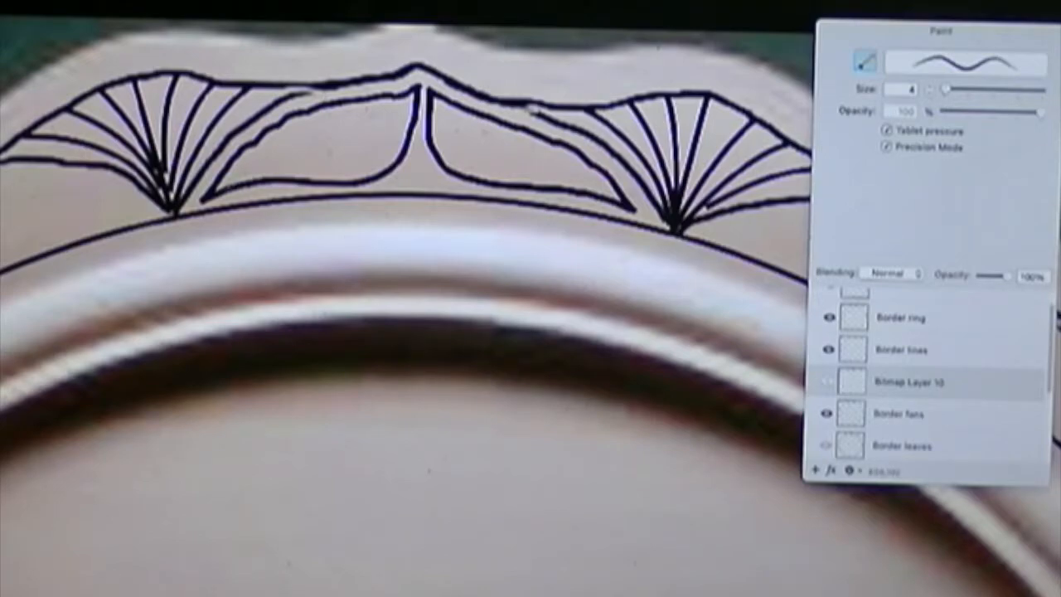
# Step: Paint a central vein with small branches inside each of the two leaves
pyautogui.moveTo(214, 191)
pyautogui.mouseDown()
pyautogui.moveTo(272, 157)
pyautogui.moveTo(346, 148)
pyautogui.moveTo(385, 121)
pyautogui.mouseUp()
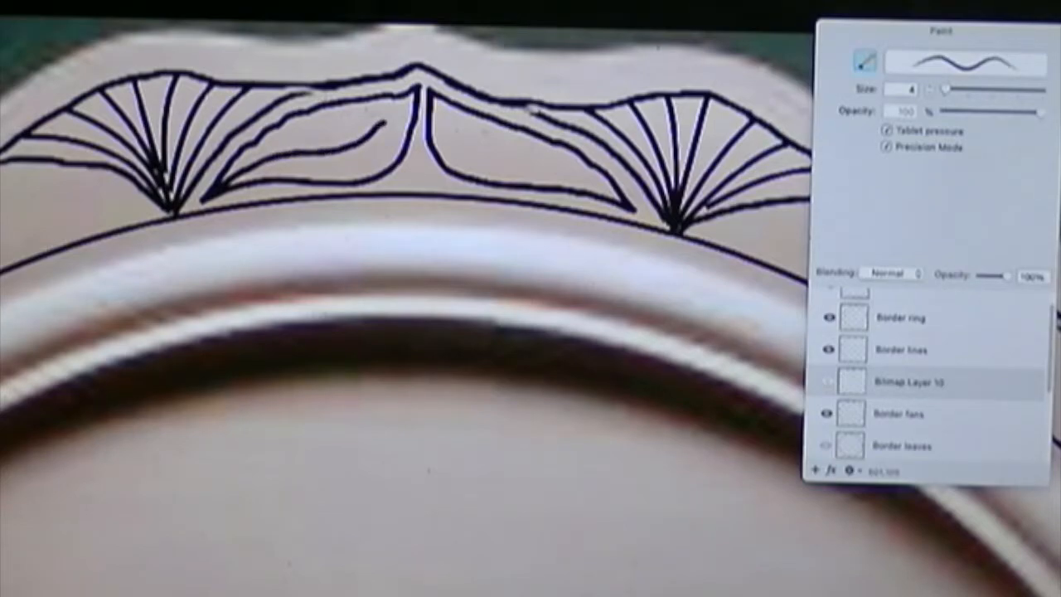
pyautogui.moveTo(290, 154)
pyautogui.mouseDown()
pyautogui.moveTo(310, 133)
pyautogui.moveTo(380, 145)
pyautogui.mouseUp()
pyautogui.moveTo(627, 202)
pyautogui.mouseDown()
pyautogui.moveTo(465, 130)
pyautogui.moveTo(475, 155)
pyautogui.moveTo(466, 152)
pyautogui.mouseUp()
pyautogui.moveTo(546, 163); pyautogui.dragTo(534, 145)
pyautogui.press('super+minus')
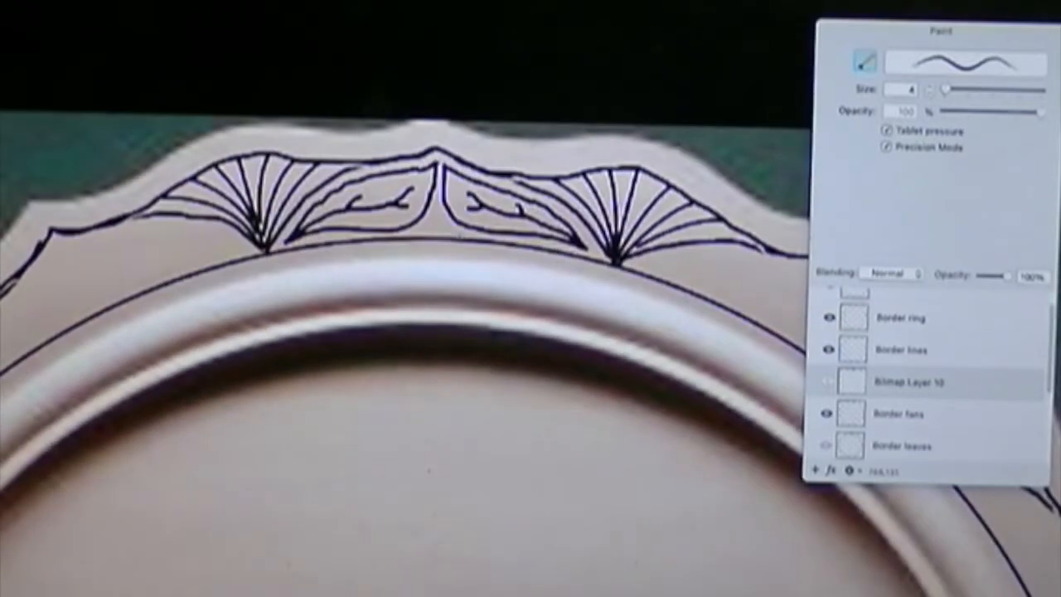
pyautogui.scroll(-5, 428, 470)
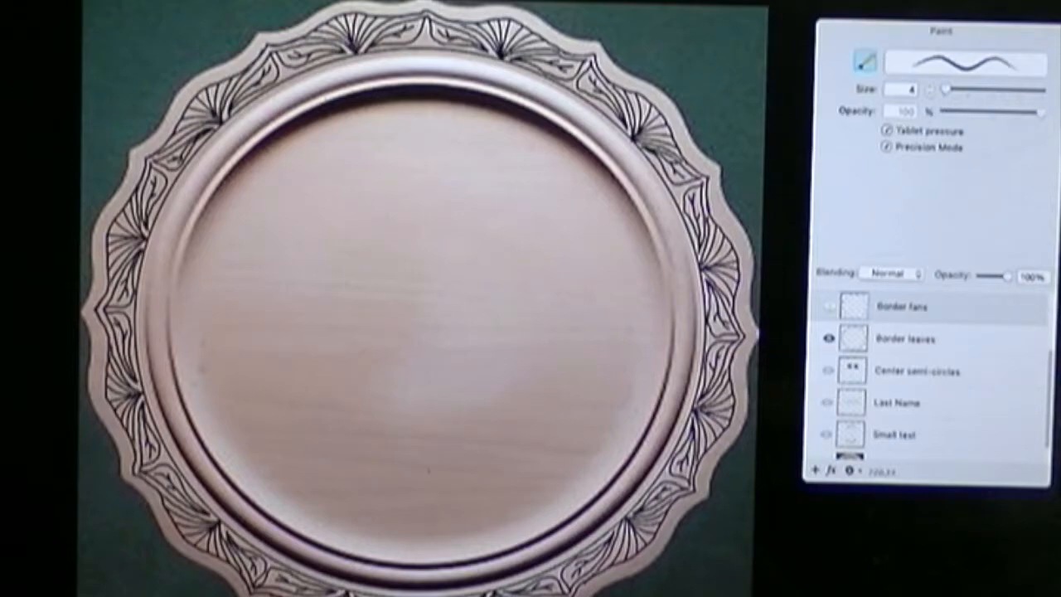
pyautogui.press('super+shift+n')
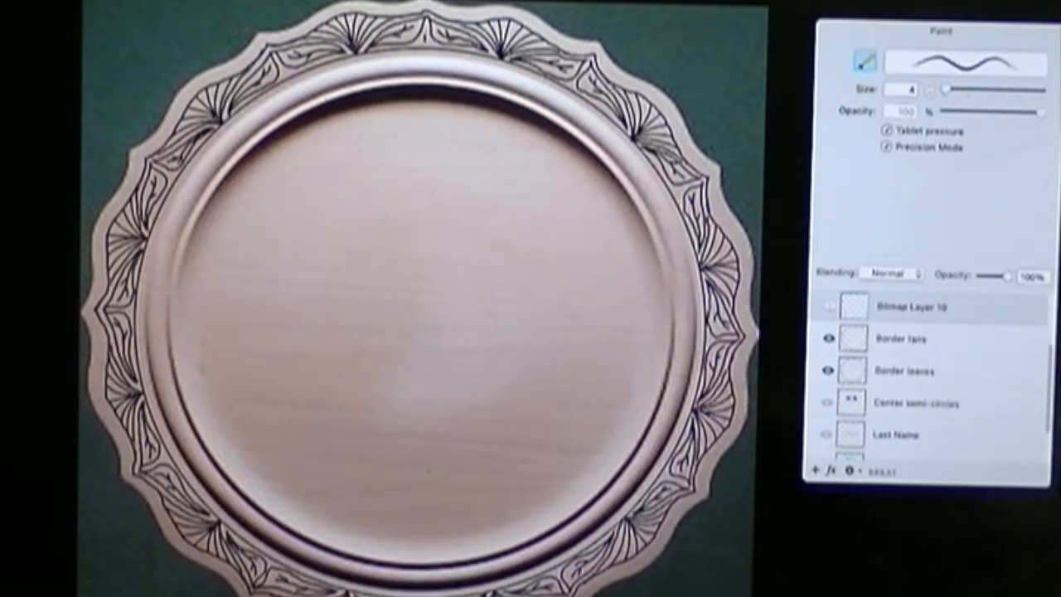
pyautogui.moveTo(385, 24); pyautogui.dragTo(375, 35)
pyautogui.press('super+z')
pyautogui.press('super+z')
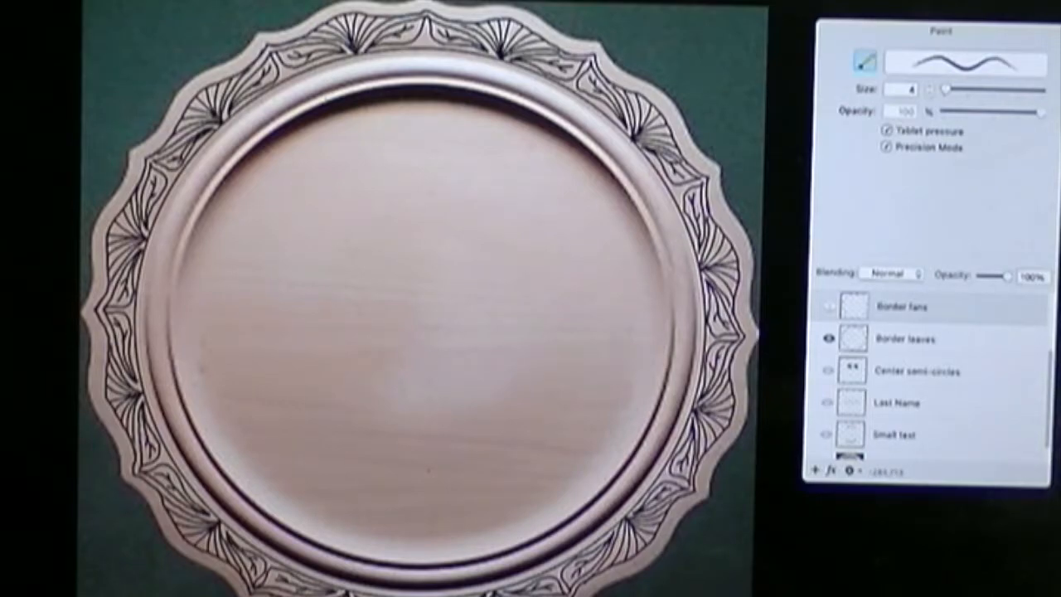
# Step: Add circular text with the couple's first names centred on the plate and shrink its circle so the names sit inside the rim
pyautogui.press('t')
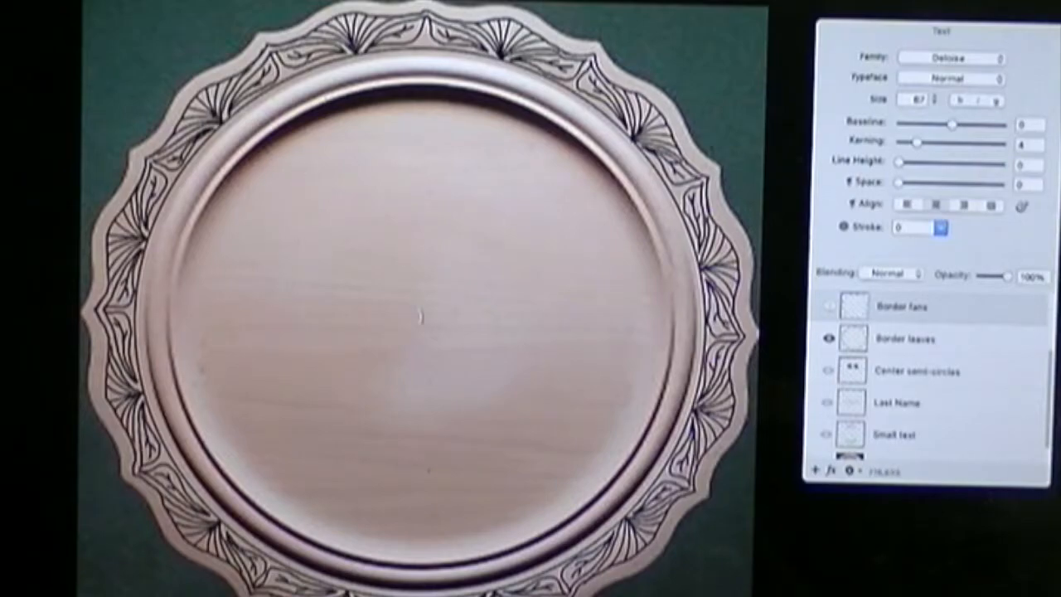
pyautogui.click(428, 330)
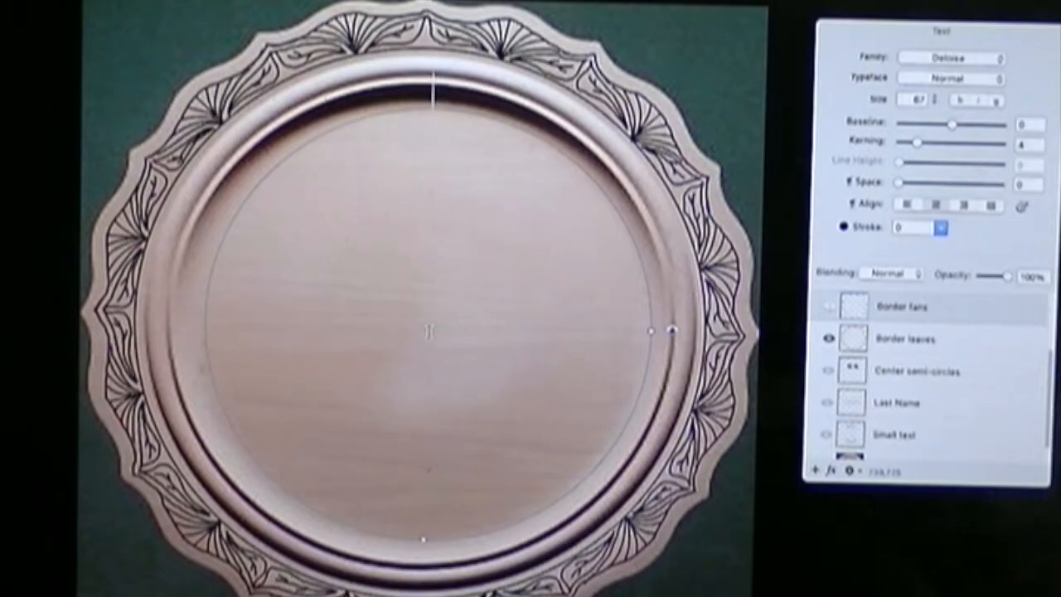
pyautogui.write('Chr')
pyautogui.write('is')
pyautogui.write(' & Jill')
pyautogui.write('ce')
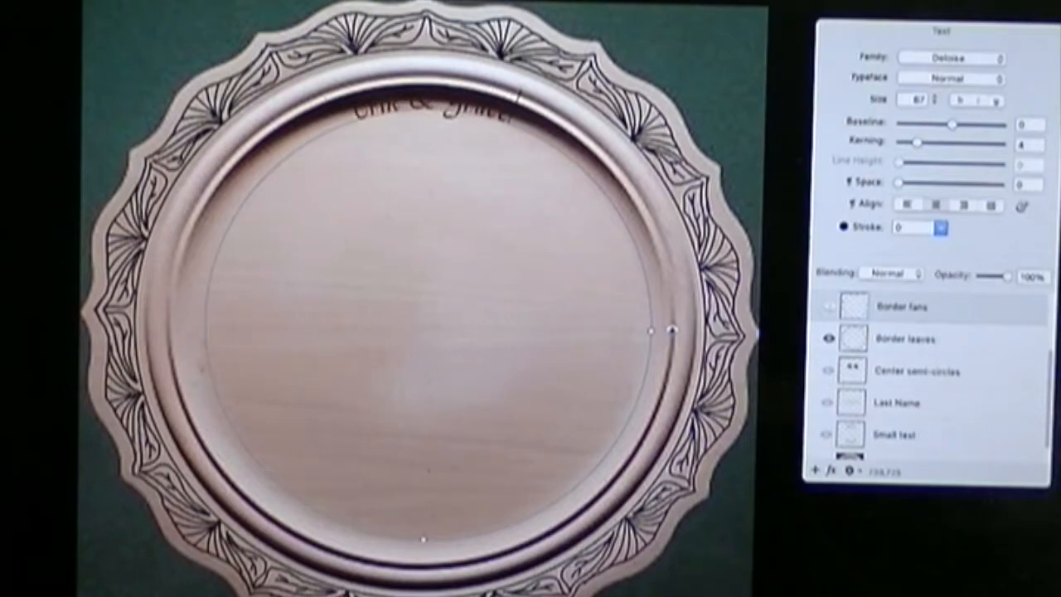
pyautogui.moveTo(670, 330); pyautogui.dragTo(627, 333)
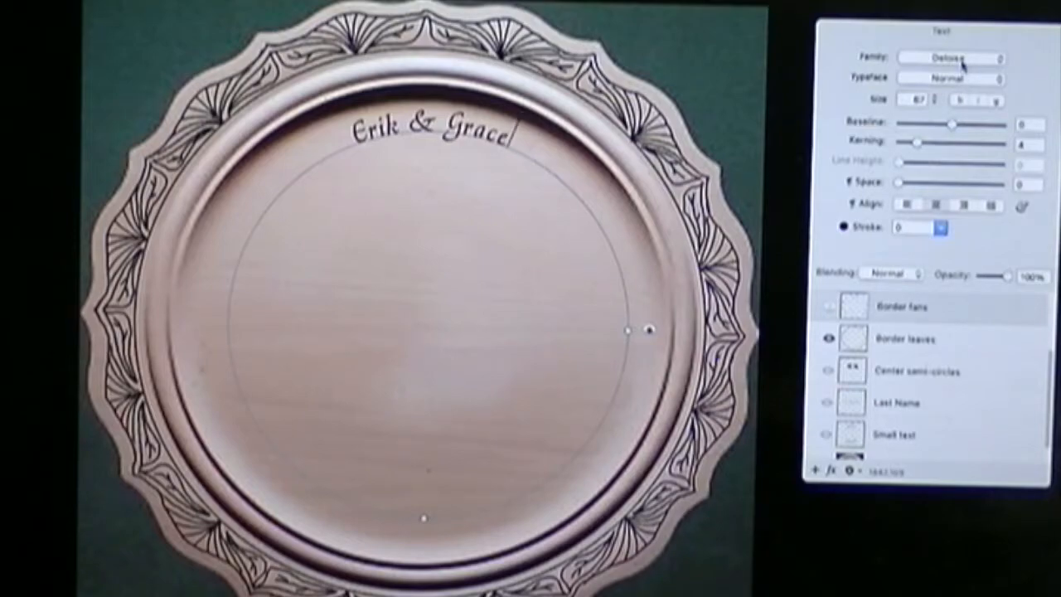
# Step: Preview other font families on the curved names and keep Deloise
pyautogui.tripleClick(485, 134)
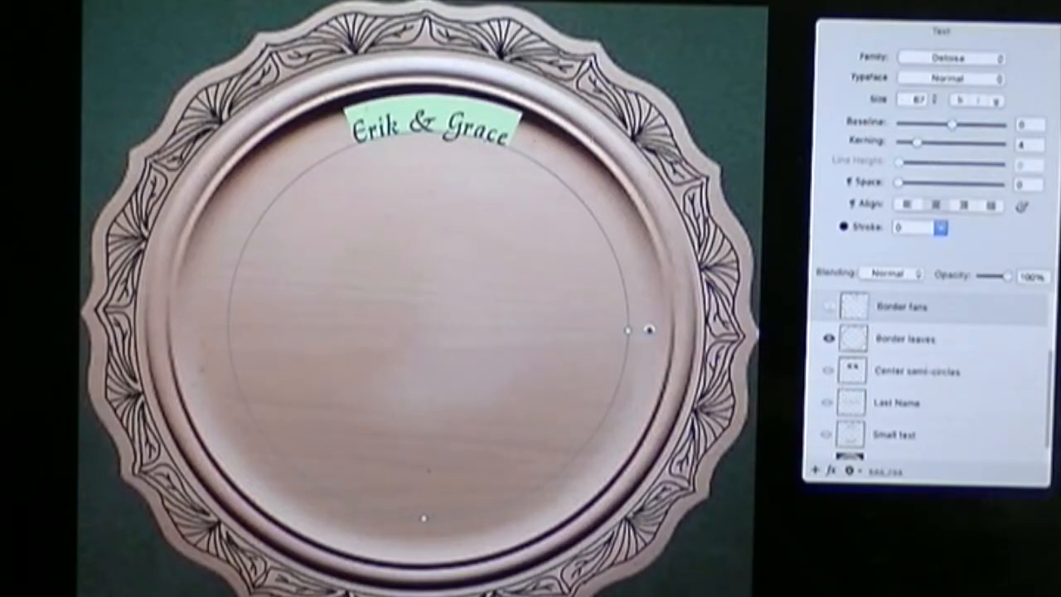
pyautogui.click(974, 56)
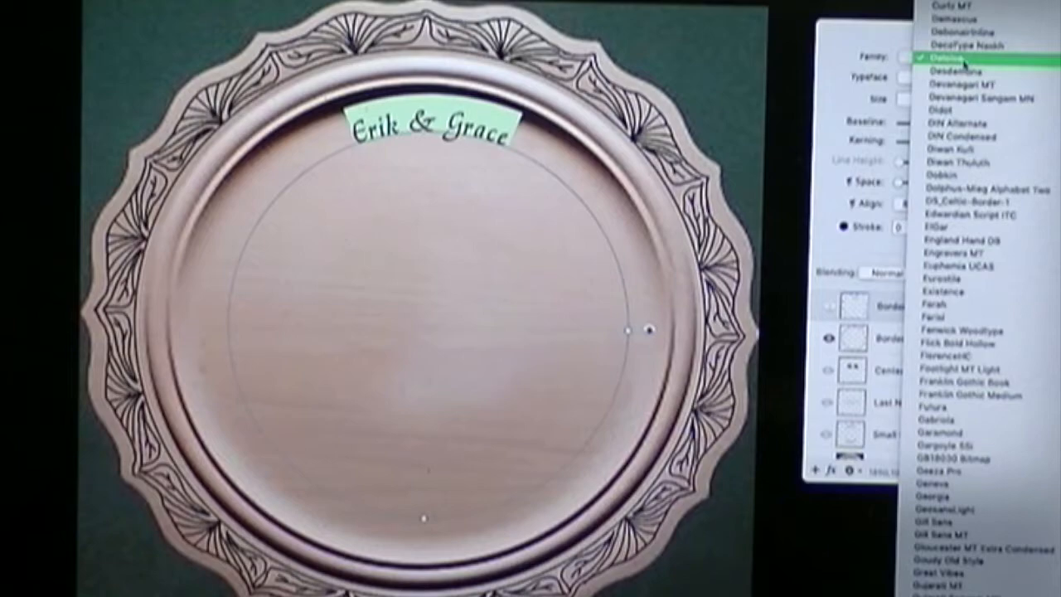
pyautogui.press('Down')
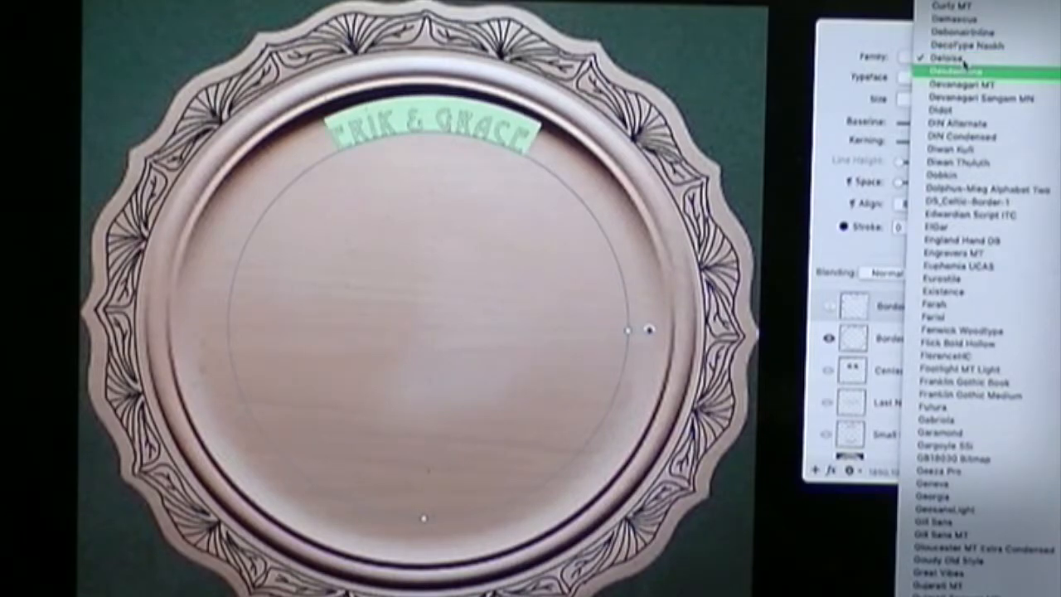
pyautogui.press('Down')
pyautogui.press('Down')
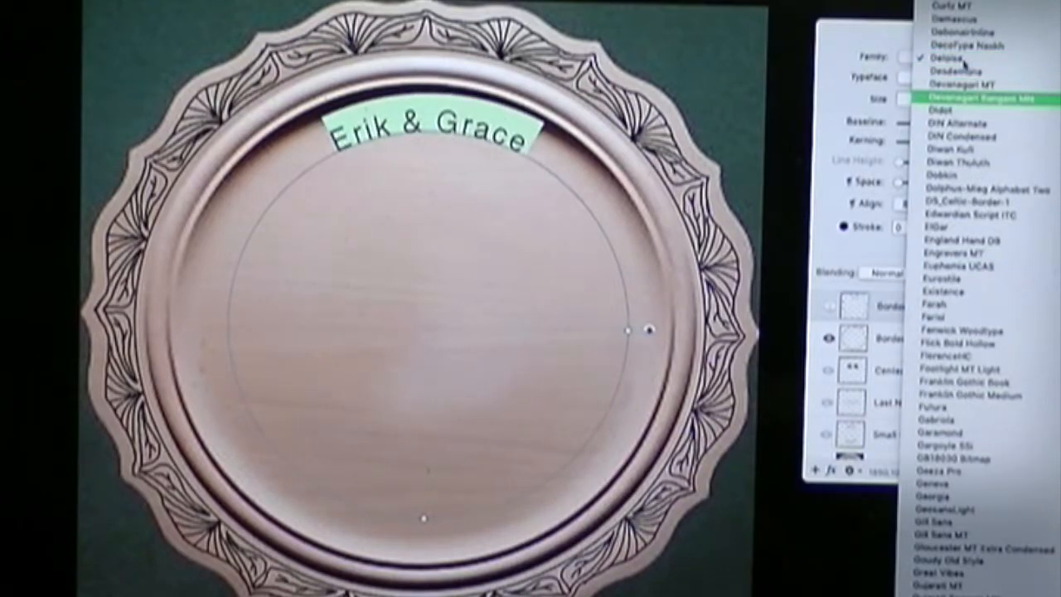
pyautogui.press('Down')
pyautogui.press('Down')
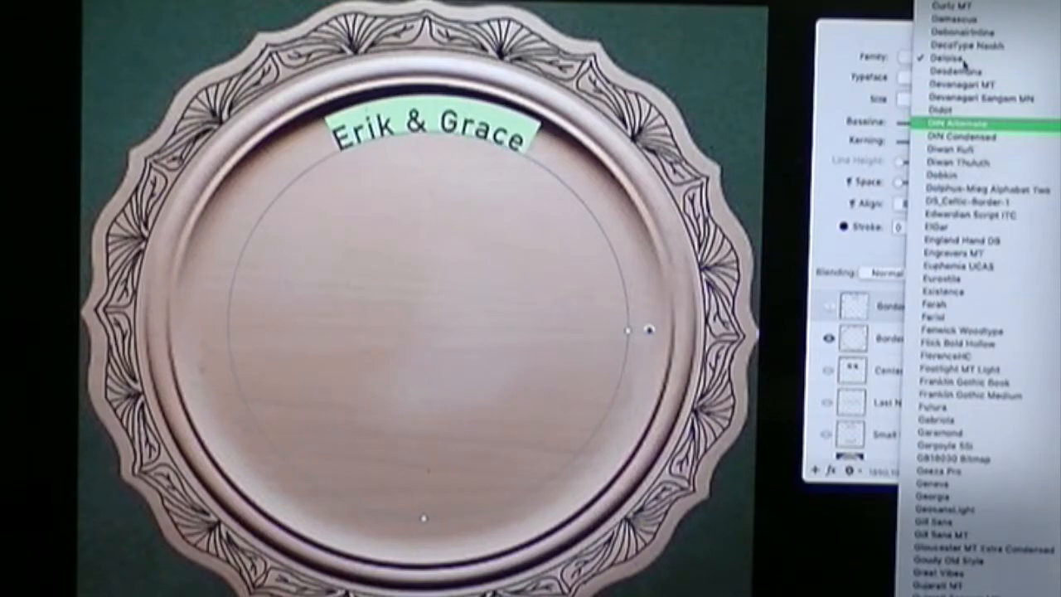
pyautogui.press('Down')
pyautogui.press('Down')
pyautogui.press('Down')
pyautogui.press('Down')
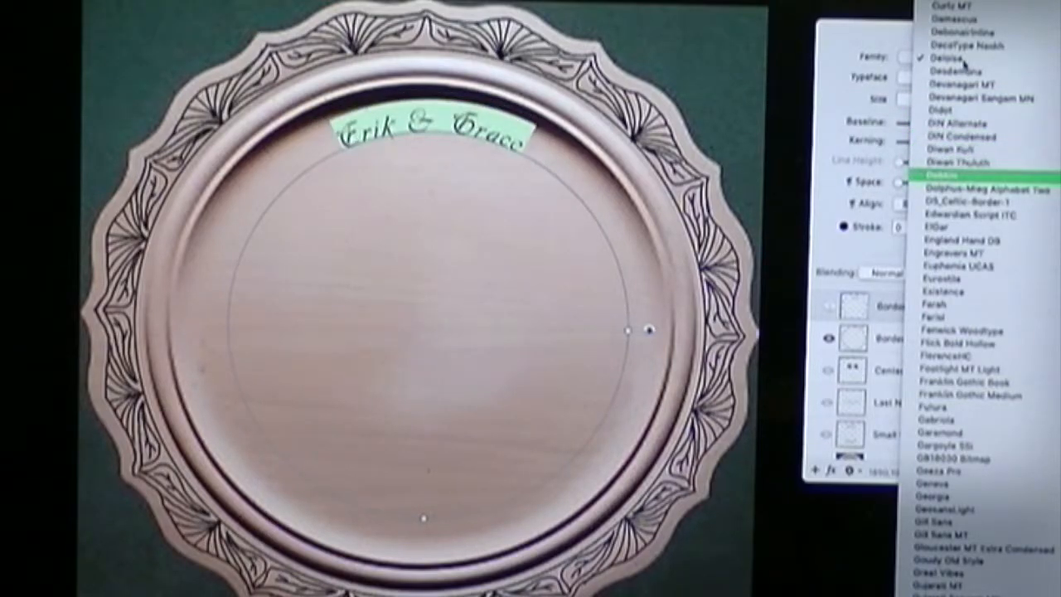
pyautogui.press('Down')
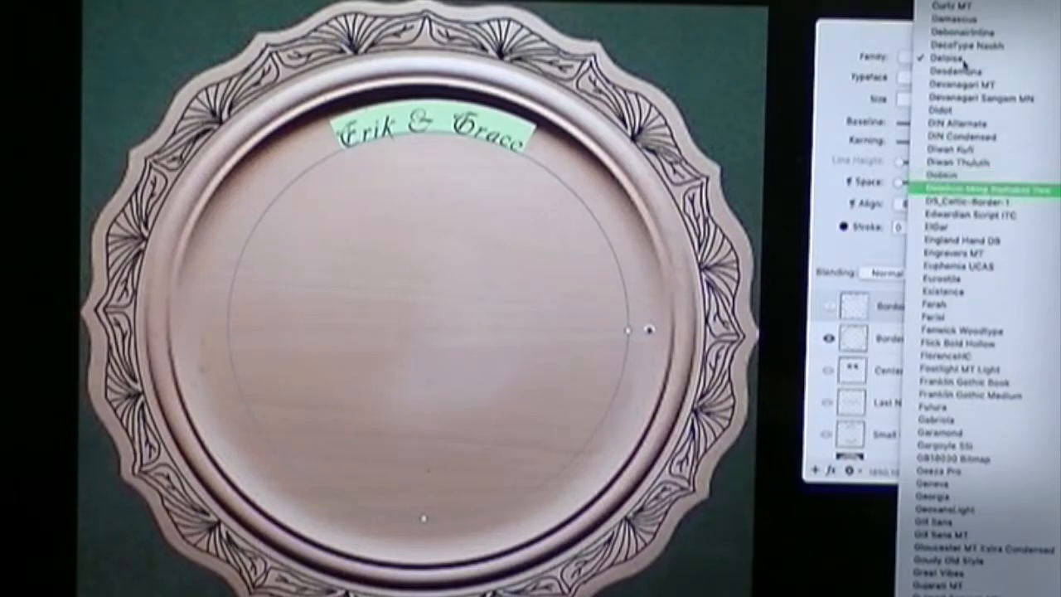
pyautogui.press('Down')
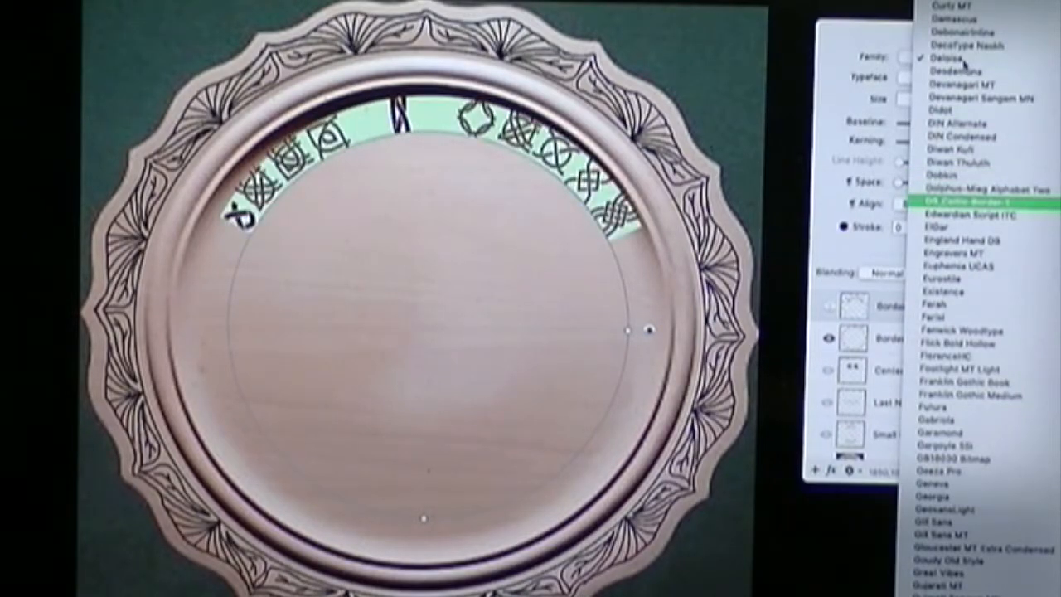
pyautogui.press('Down')
pyautogui.press('Down')
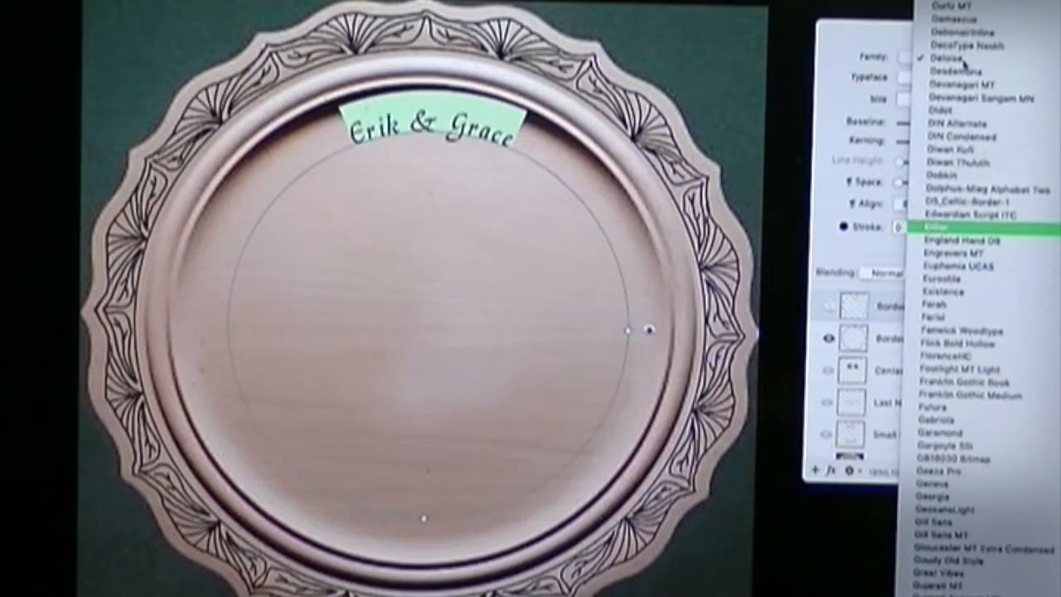
pyautogui.press('Down')
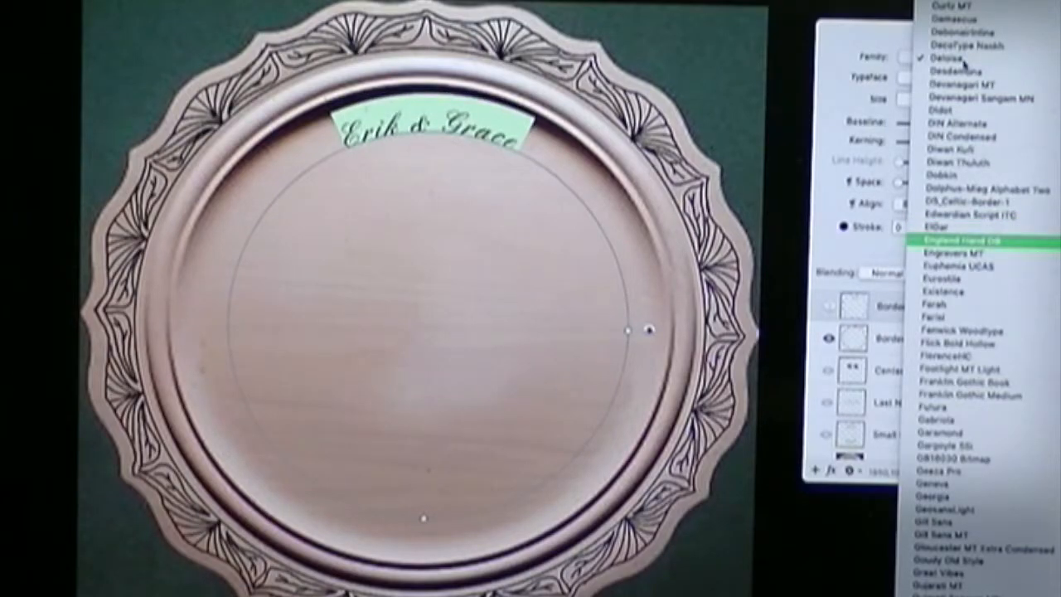
pyautogui.press('Down')
pyautogui.press('Up')
pyautogui.press('Up')
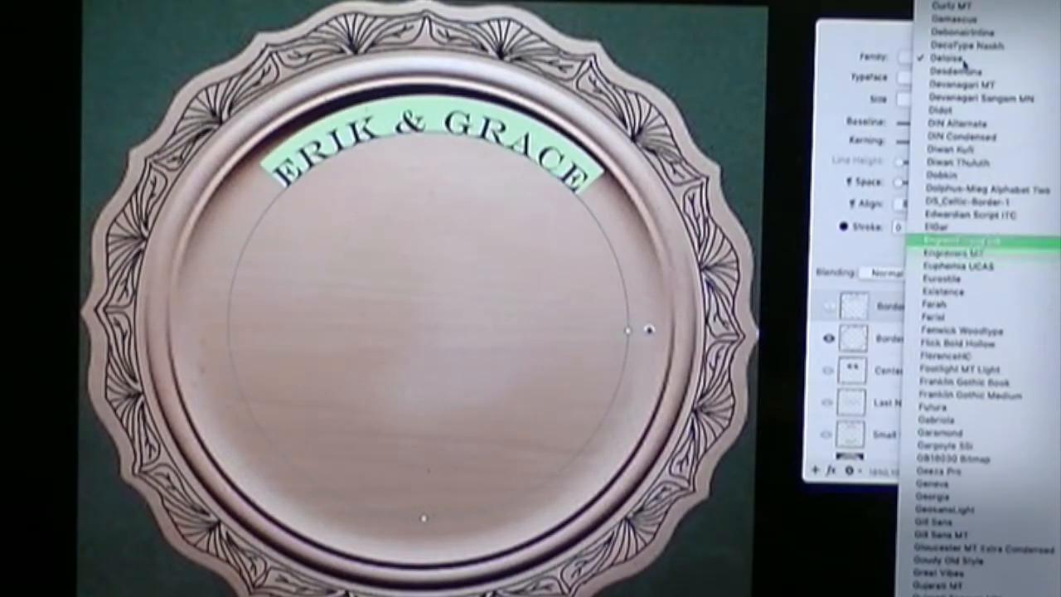
pyautogui.press('Up')
pyautogui.press('Up')
pyautogui.press('Up')
pyautogui.press('Up')
pyautogui.press('Up')
pyautogui.press('Up')
pyautogui.press('Up')
pyautogui.press('Up')
pyautogui.press('Up')
pyautogui.press('Up')
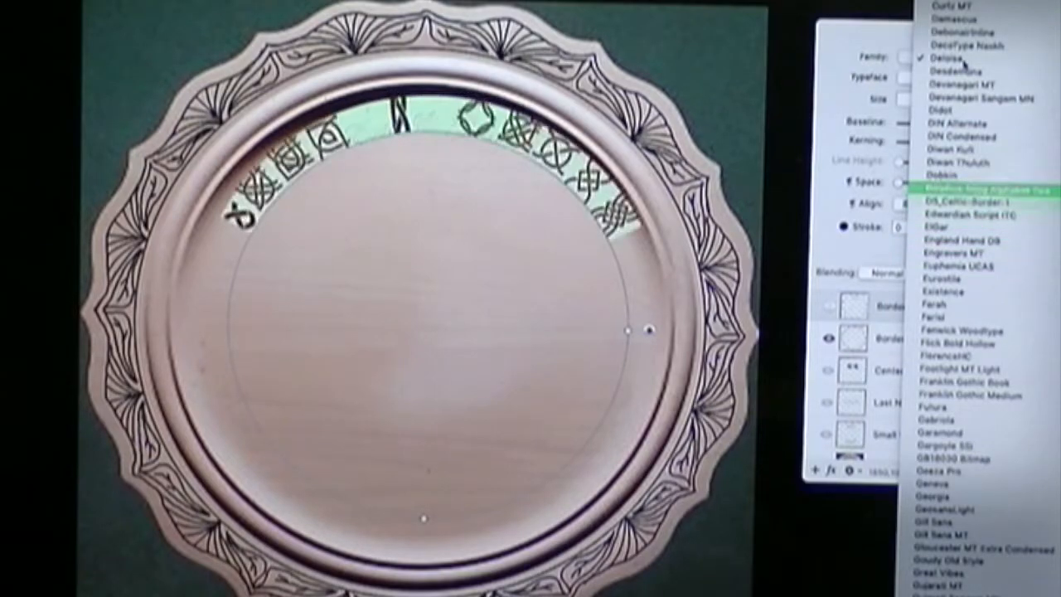
pyautogui.press('Up')
pyautogui.press('Up')
pyautogui.press('Up')
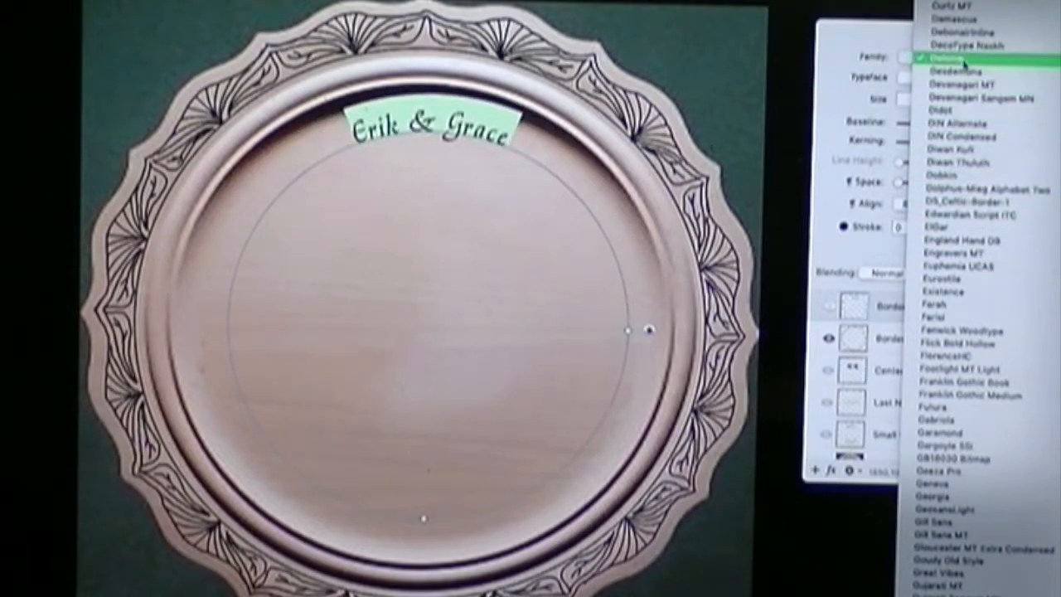
pyautogui.click(964, 61)
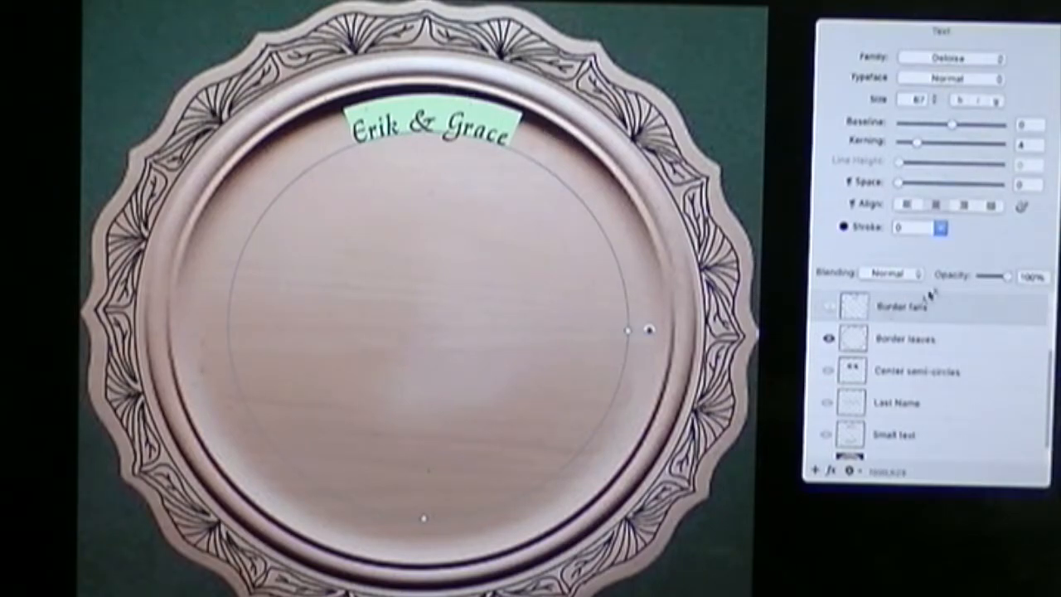
# Step: Increase the font size of the curved names to 104
pyautogui.click(917, 101)
pyautogui.press('Up')
pyautogui.press('Up')
pyautogui.press('Up')
pyautogui.press('Up')
pyautogui.press('Up')
pyautogui.press('Up')
pyautogui.press('Up')
pyautogui.press('Up')
pyautogui.press('Up')
pyautogui.press('Up')
pyautogui.press('Up')
pyautogui.press('Up')
pyautogui.press('Up')
pyautogui.press('Up')
pyautogui.press('Up')
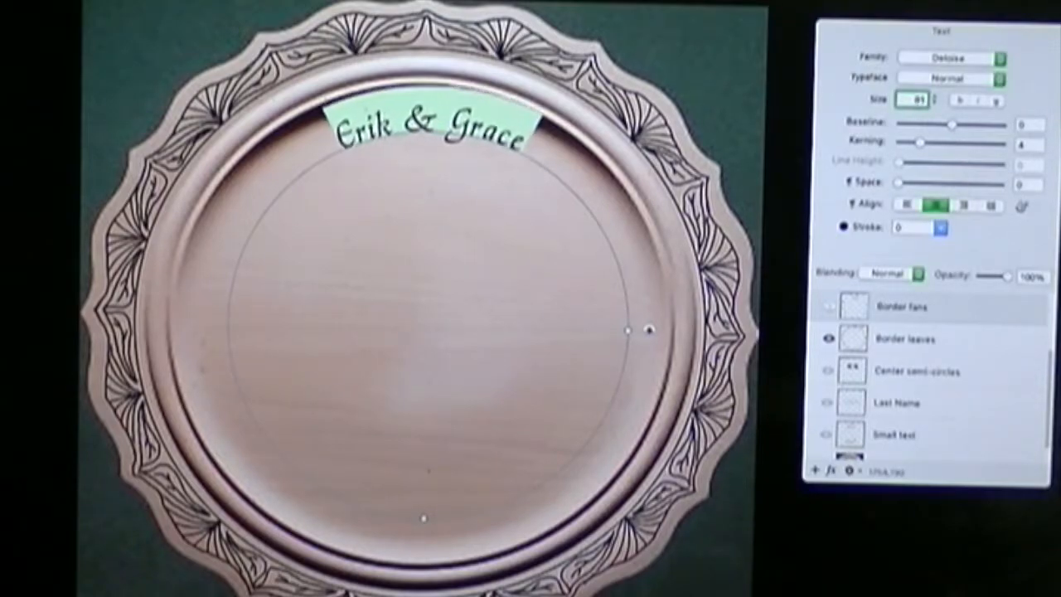
pyautogui.press('Up')
pyautogui.press('Up')
pyautogui.press('Up')
pyautogui.press('Up')
pyautogui.press('Up')
pyautogui.press('Up')
pyautogui.press('Up')
pyautogui.press('Up')
pyautogui.press('Up')
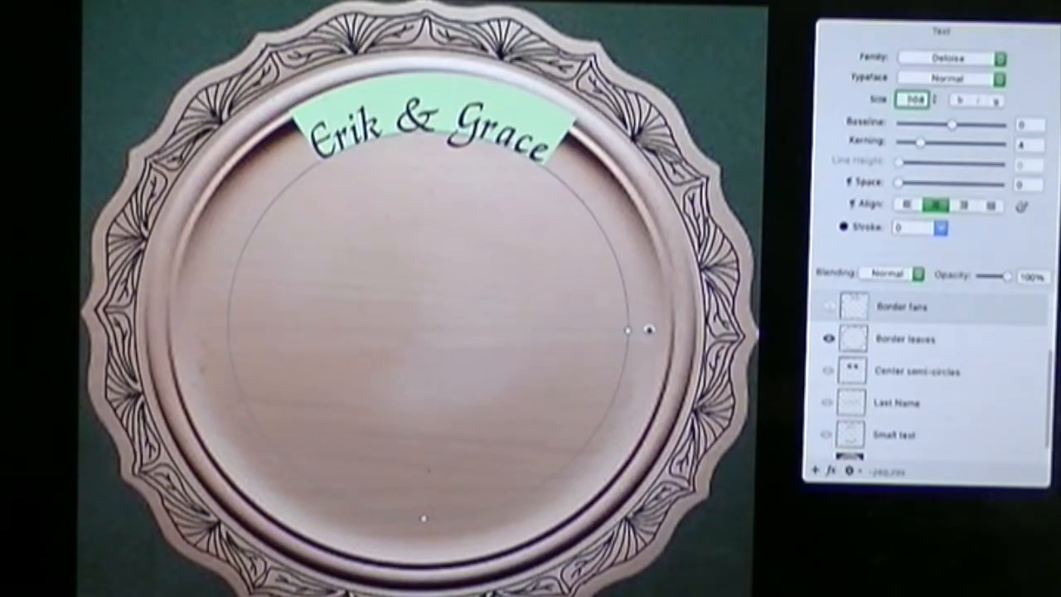
# Step: Deselect the names and shrink their text circle slightly to move them further in from the plate's rim
pyautogui.press('super+d')
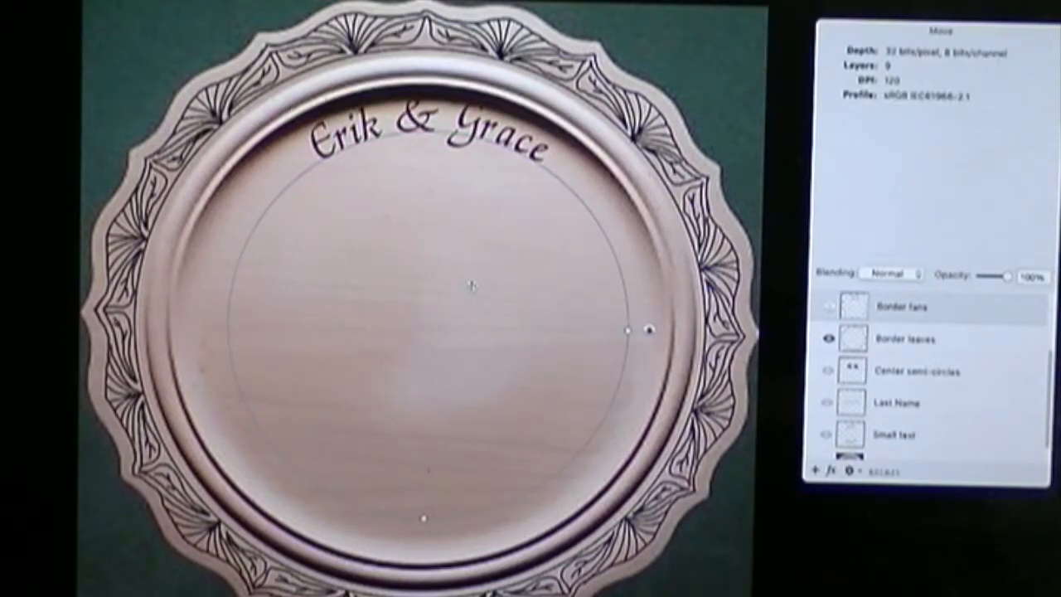
pyautogui.moveTo(628, 331)
pyautogui.moveTo(628, 332); pyautogui.dragTo(623, 330)
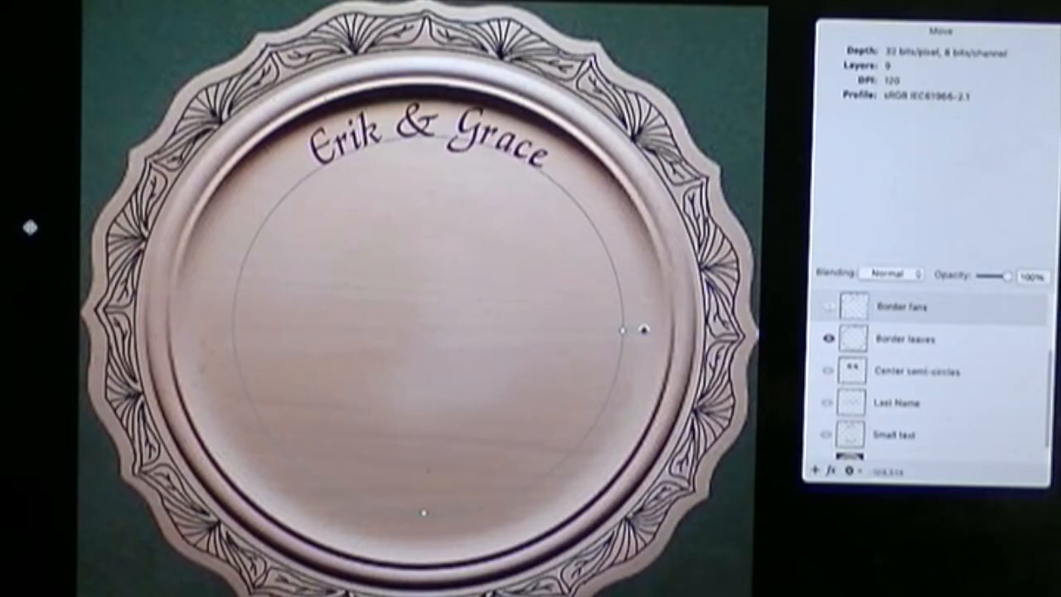
# Step: Add circular text "August 29, 2020" centred on the plate, running upright along the lower inner edge of its rim
pyautogui.press('t')
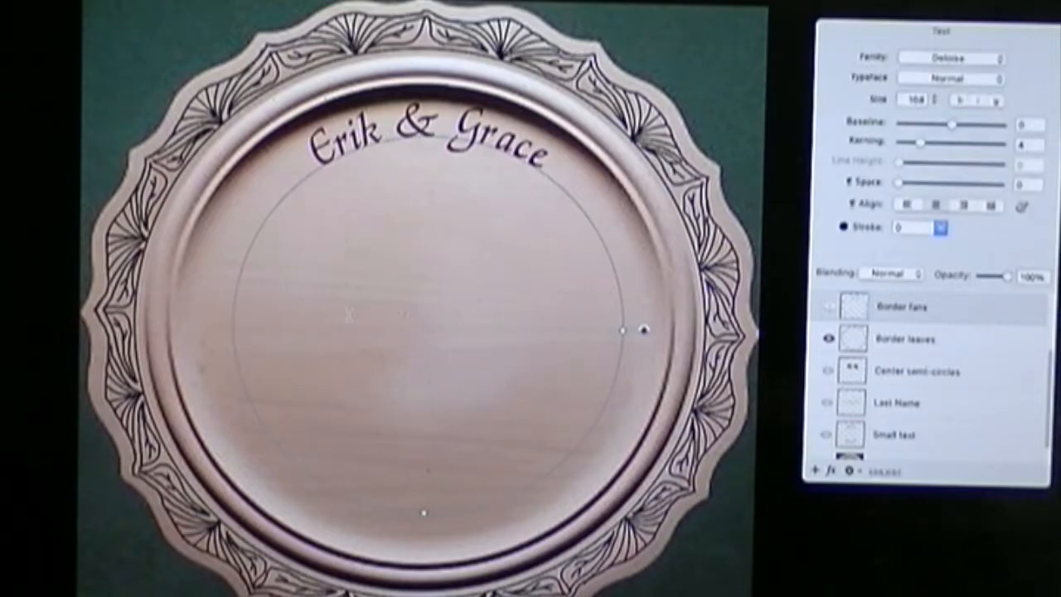
pyautogui.click(432, 329)
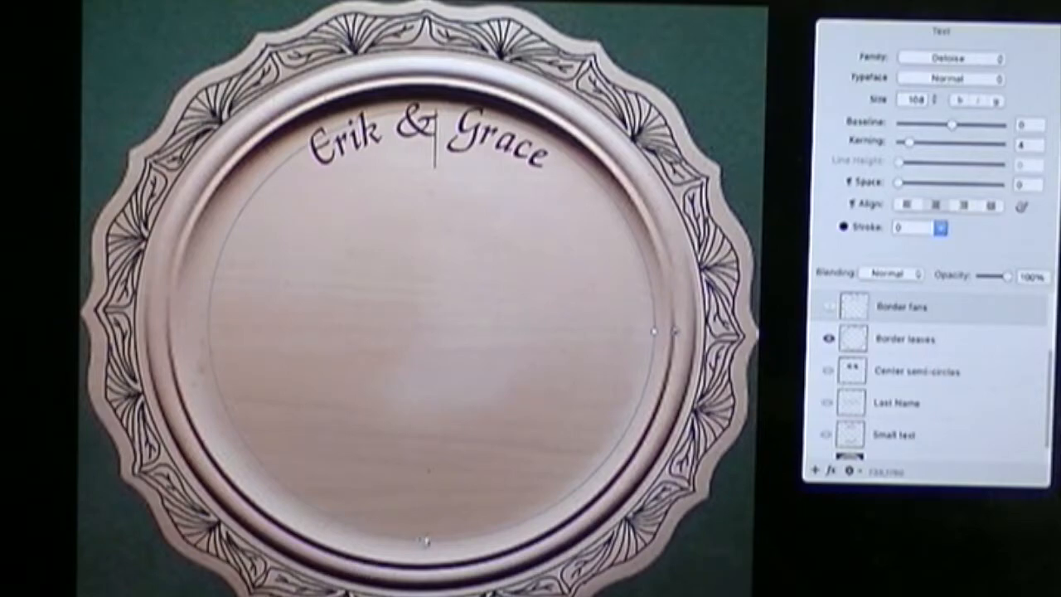
pyautogui.moveTo(426, 538)
pyautogui.mouseDown()
pyautogui.moveTo(190, 461)
pyautogui.moveTo(240, 105)
pyautogui.moveTo(456, 28)
pyautogui.moveTo(438, 33)
pyautogui.mouseUp()
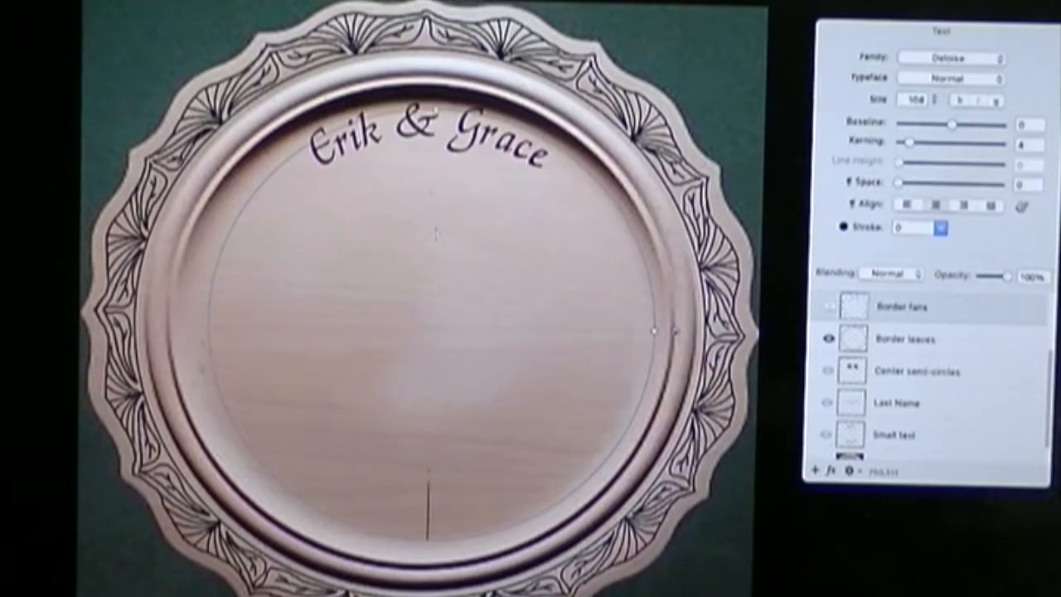
pyautogui.write('August 29, 2020')
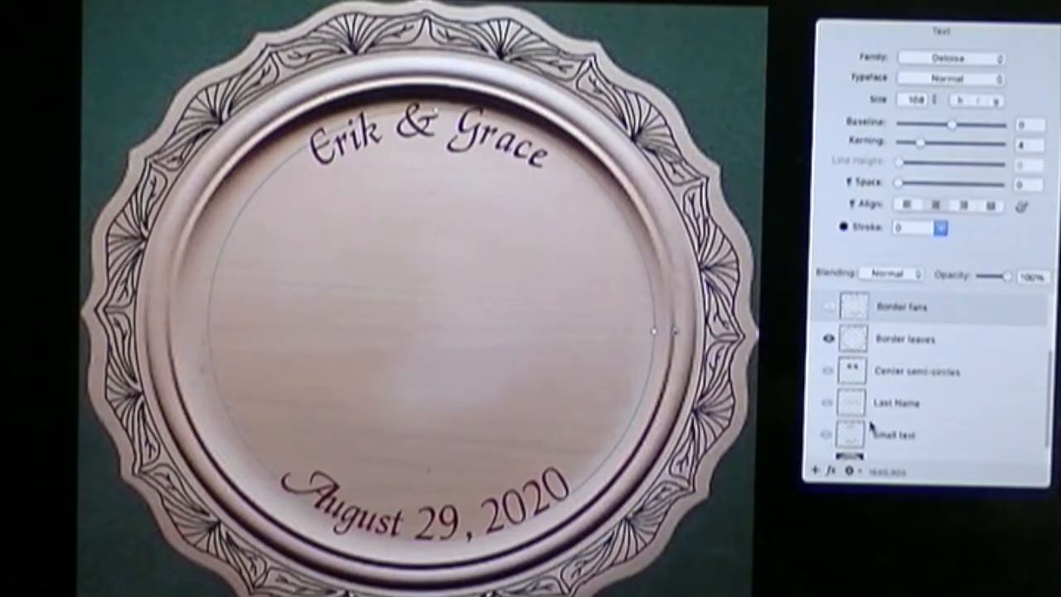
pyautogui.press('Escape')
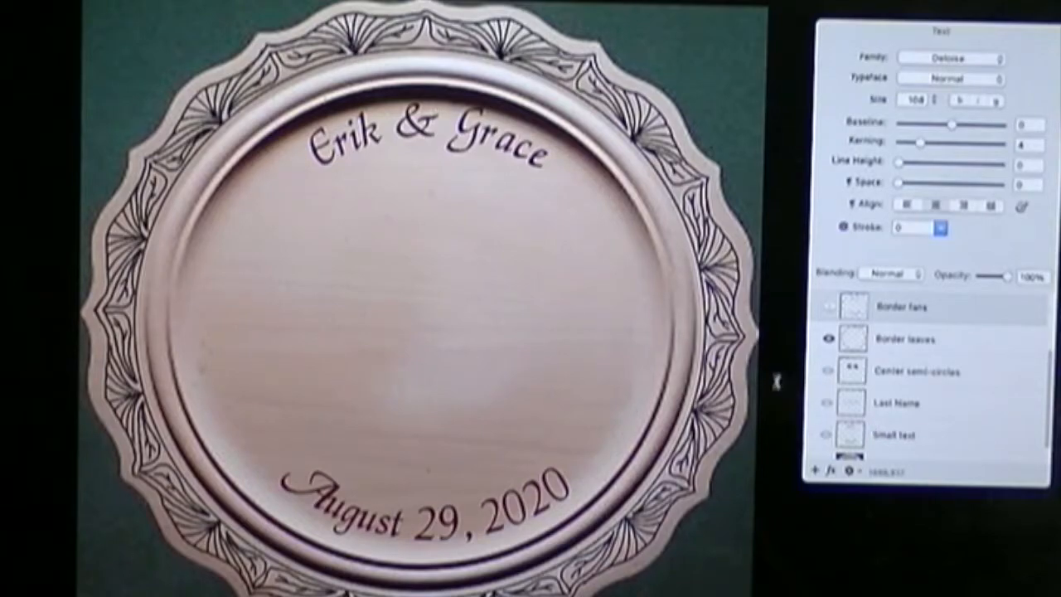